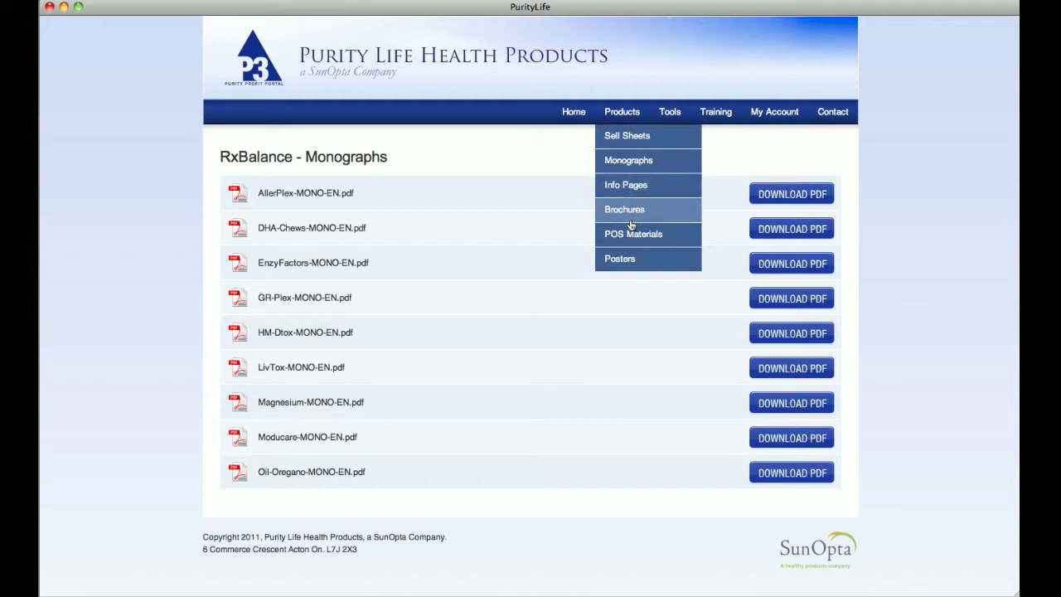
Step: Open the 6-up Bag Stuffer tool and continue from its front and back preview to product selection
{"action": "mouse_move", "coordinate": [672, 114]}
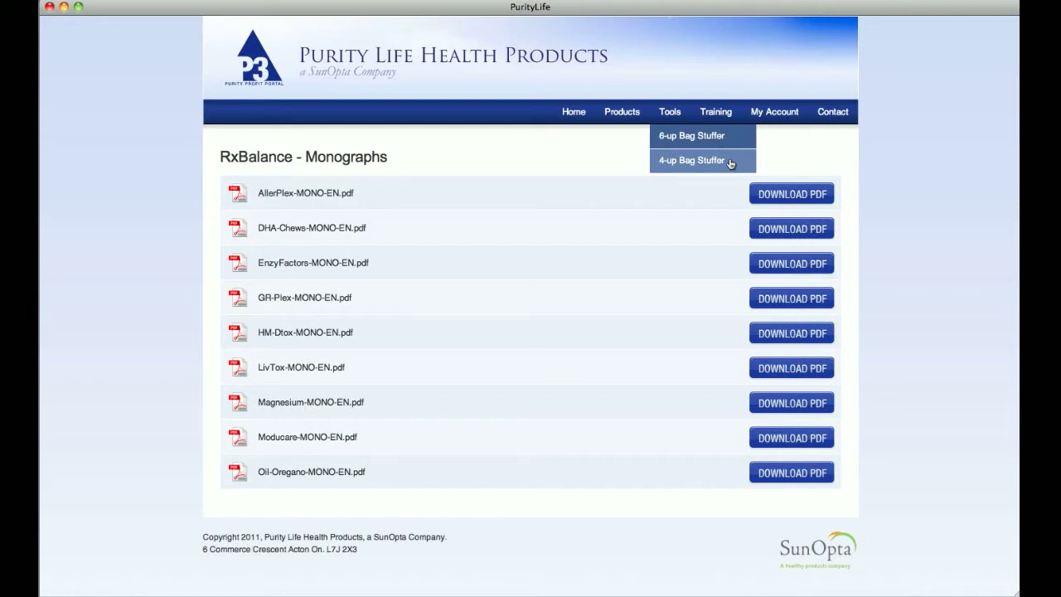
{"action": "left_click", "coordinate": [686, 138]}
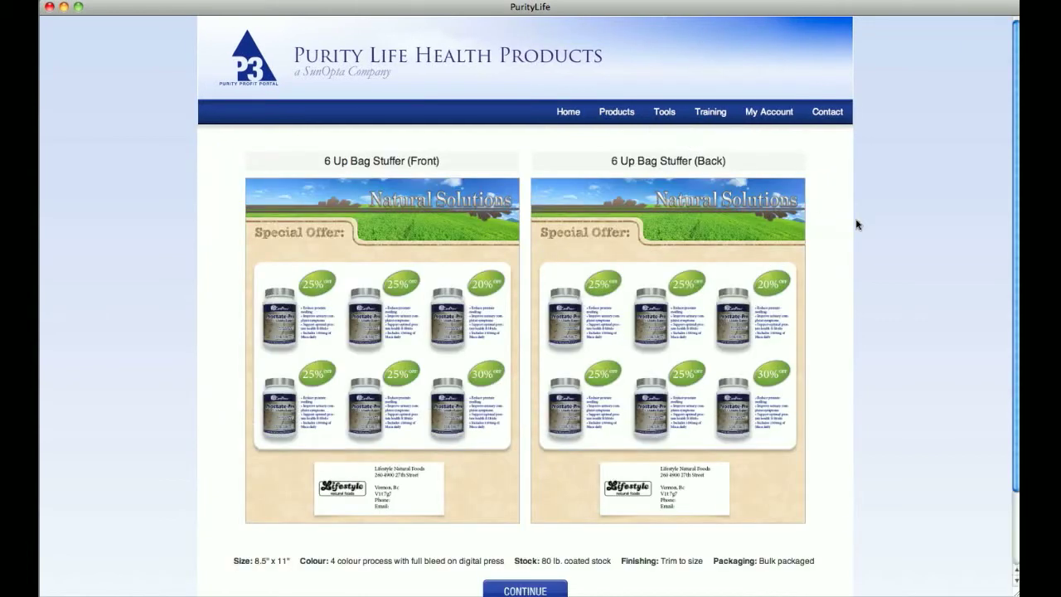
{"action": "scroll", "coordinate": [857, 224], "scroll_direction": "down", "scroll_amount": 2}
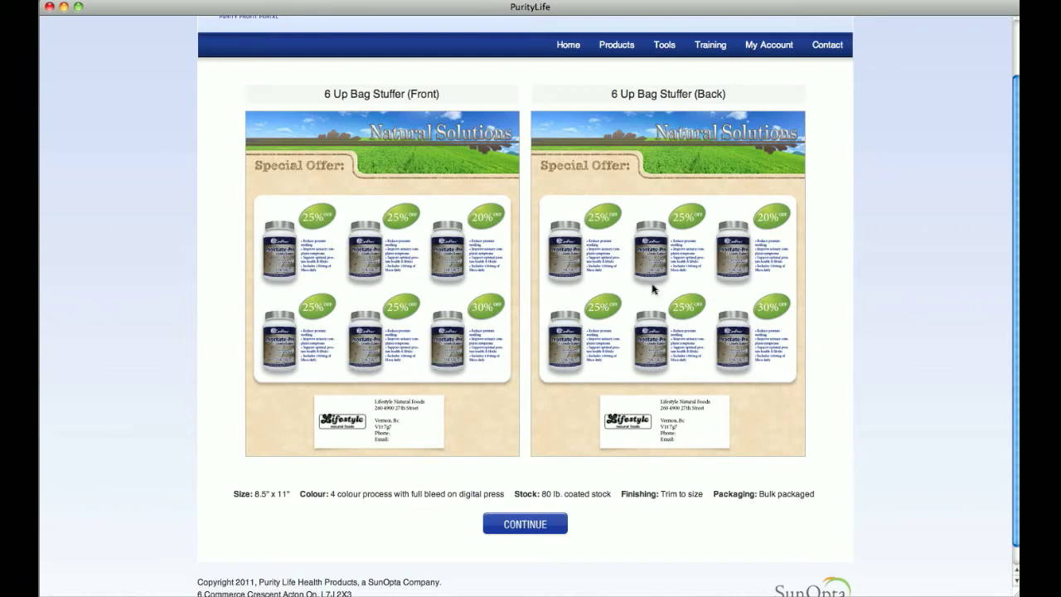
{"action": "scroll", "coordinate": [704, 283], "scroll_direction": "down", "scroll_amount": 1}
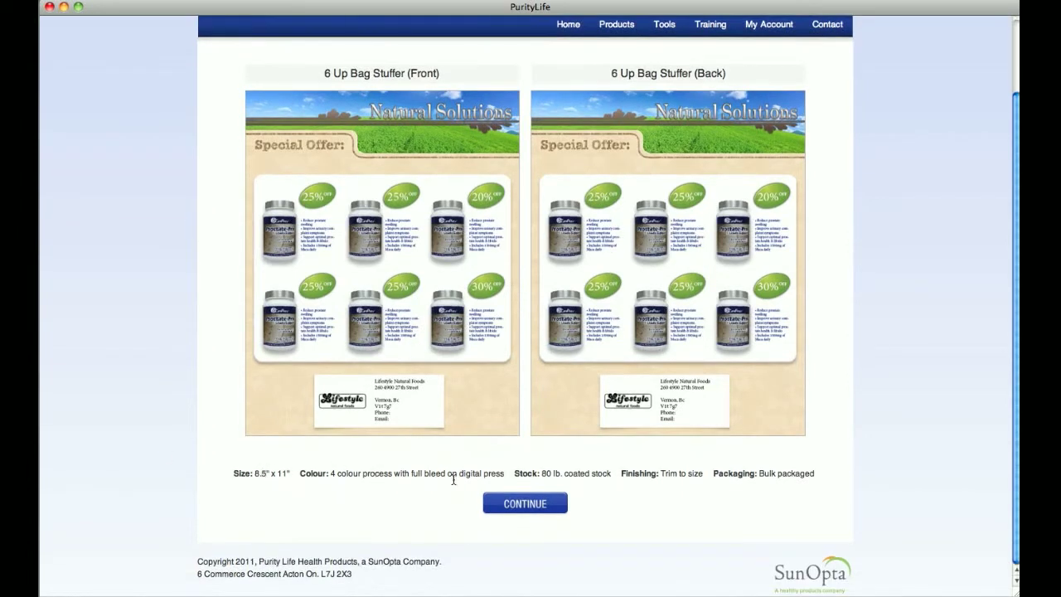
{"action": "left_click", "coordinate": [509, 507]}
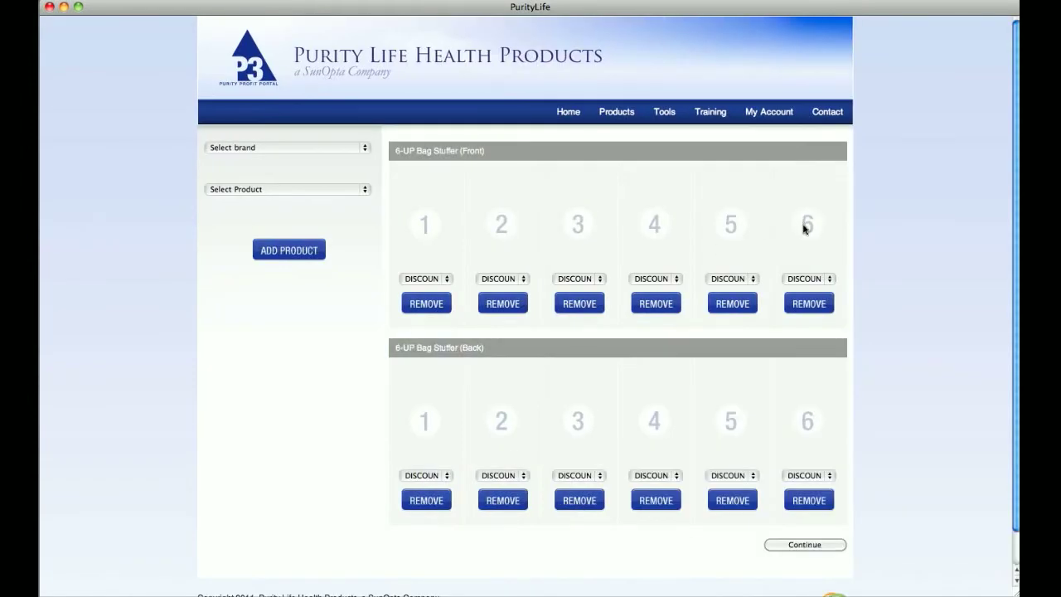
Step: Add the EarthSafe product Conditioner Clean Air unscented (350 ml) to slot 1 of the bag stuffer's front side
{"action": "scroll", "coordinate": [906, 237], "scroll_direction": "down", "scroll_amount": 2}
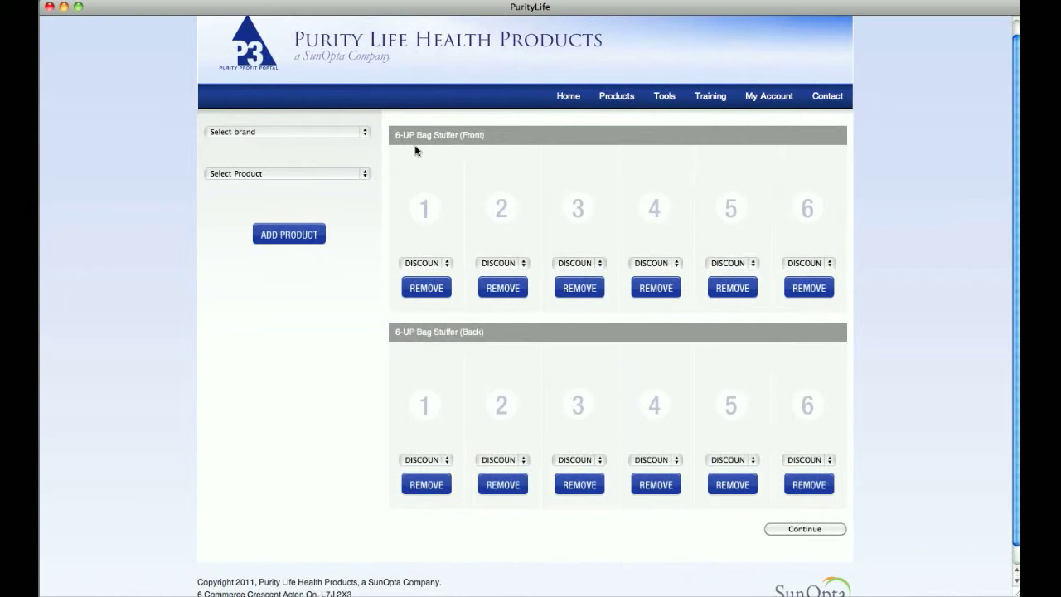
{"action": "left_click", "coordinate": [297, 138]}
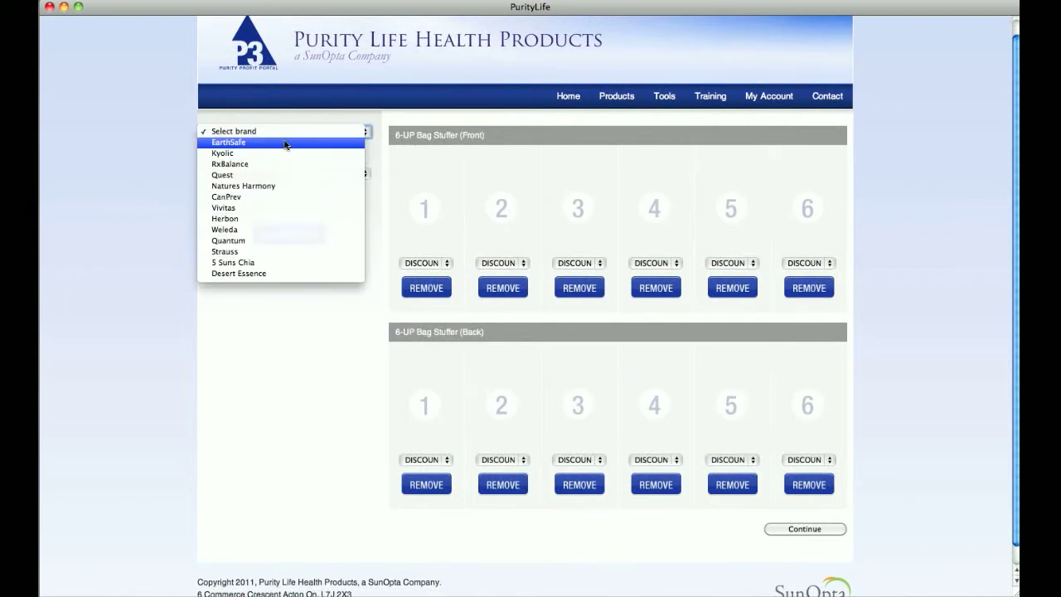
{"action": "left_click", "coordinate": [284, 142]}
{"action": "left_click", "coordinate": [247, 174]}
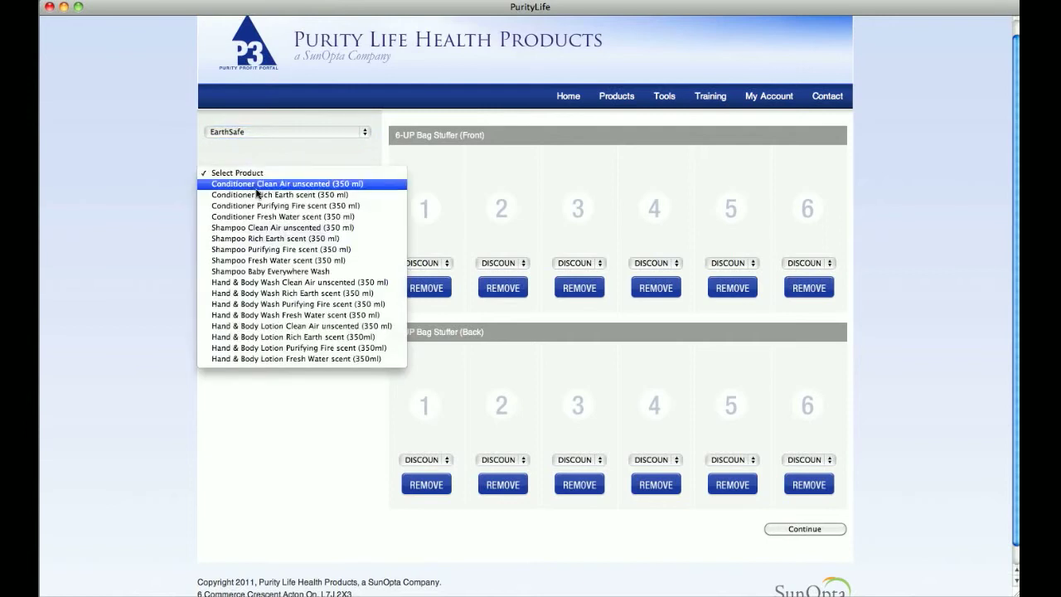
{"action": "left_click", "coordinate": [257, 188]}
{"action": "left_click", "coordinate": [292, 328]}
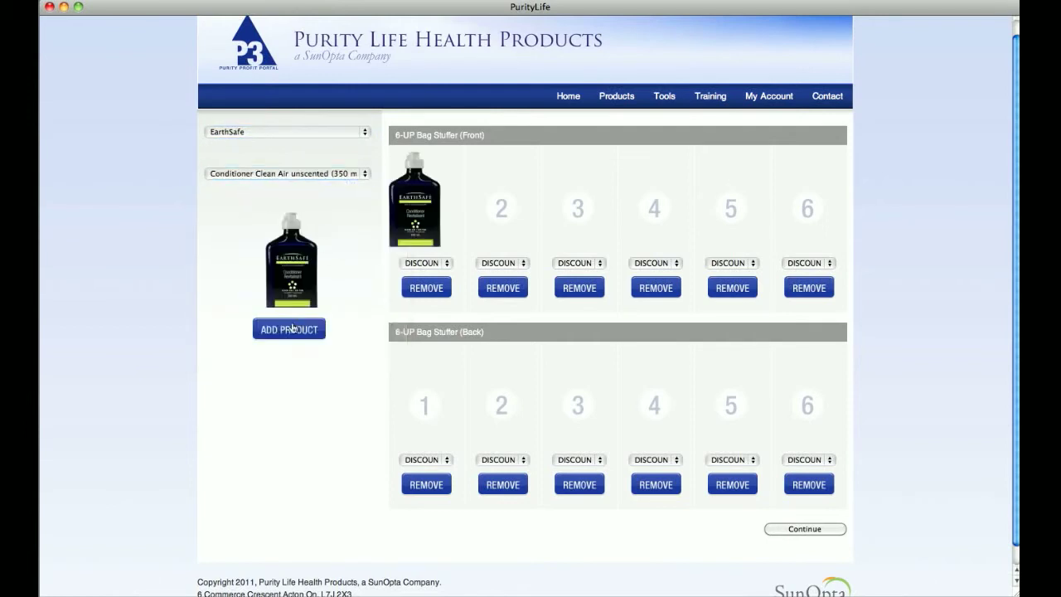
Step: Add the Kyolic product Kyo-Green Powdered Drink Mix (5.3 oz) to slot 2 of the front side
{"action": "left_click", "coordinate": [279, 135]}
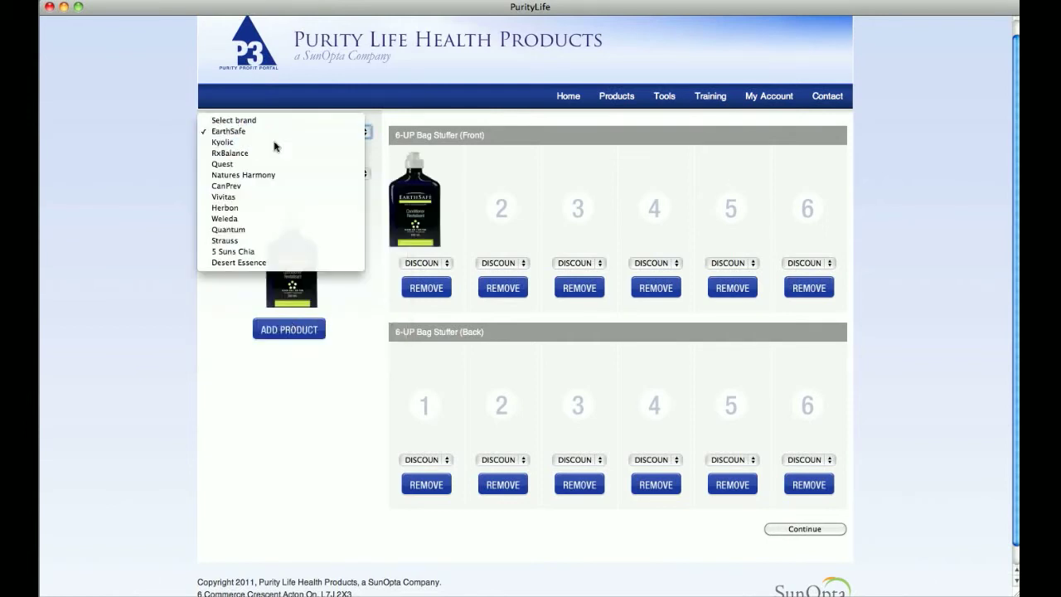
{"action": "left_click", "coordinate": [276, 143]}
{"action": "left_click", "coordinate": [304, 173]}
{"action": "left_click", "coordinate": [290, 184]}
{"action": "left_click", "coordinate": [283, 331]}
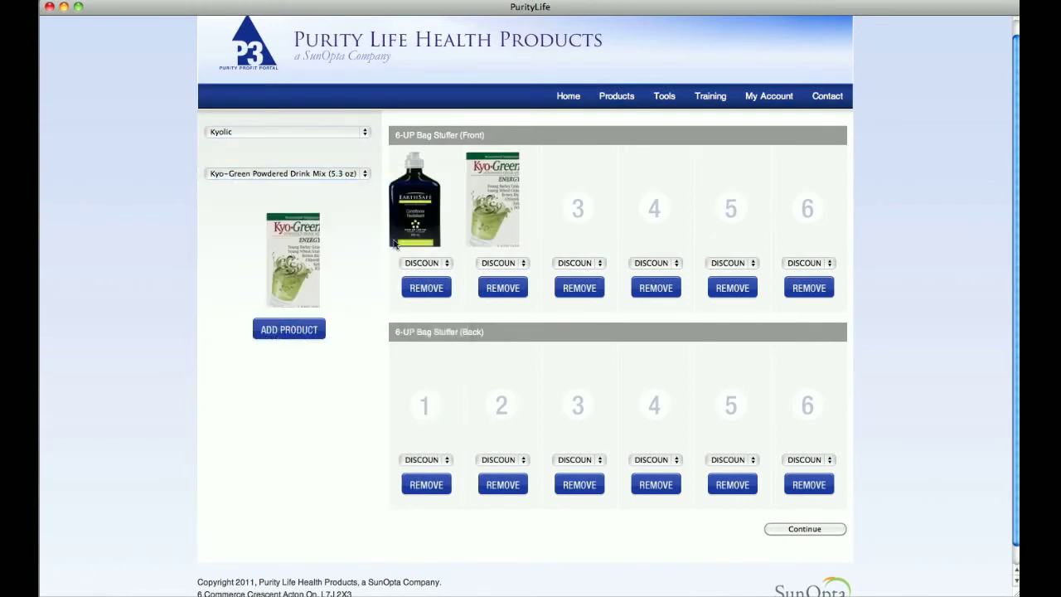
Step: Add the Vivitas product Relora Stress Less to slot 3 of the front side
{"action": "left_click", "coordinate": [296, 135]}
{"action": "left_click", "coordinate": [255, 186]}
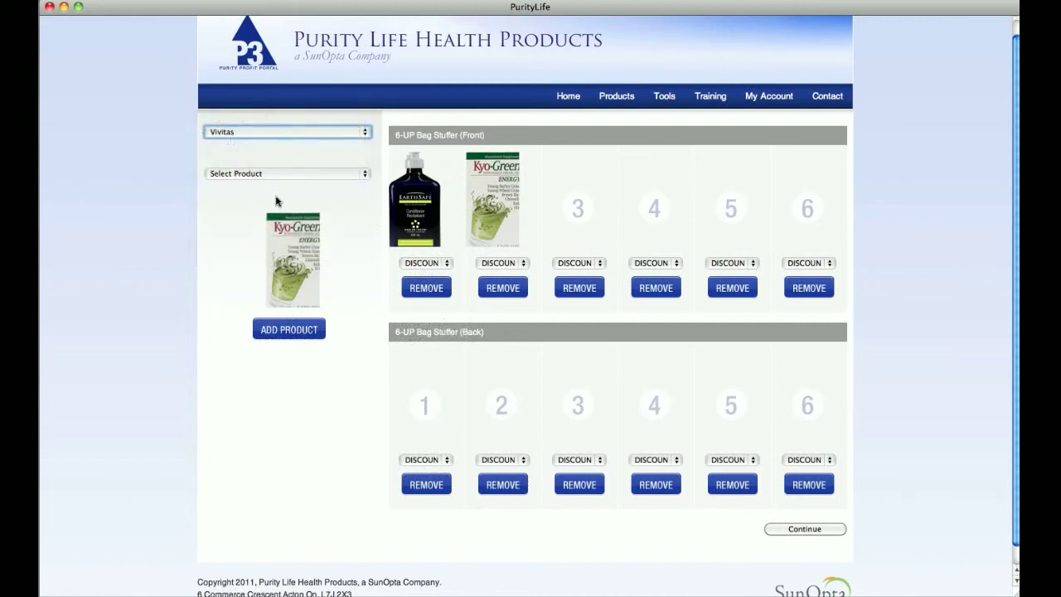
{"action": "left_click", "coordinate": [269, 174]}
{"action": "left_click", "coordinate": [274, 184]}
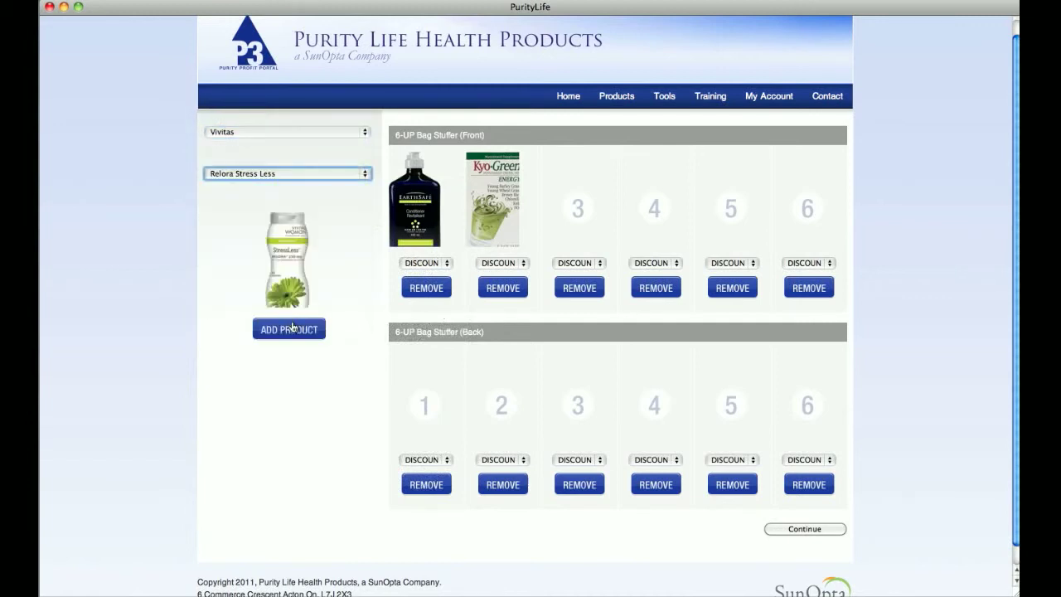
{"action": "left_click", "coordinate": [289, 329]}
Step: Add the Quantum product slp-180-french to slot 4 of the front side
{"action": "left_click", "coordinate": [286, 133]}
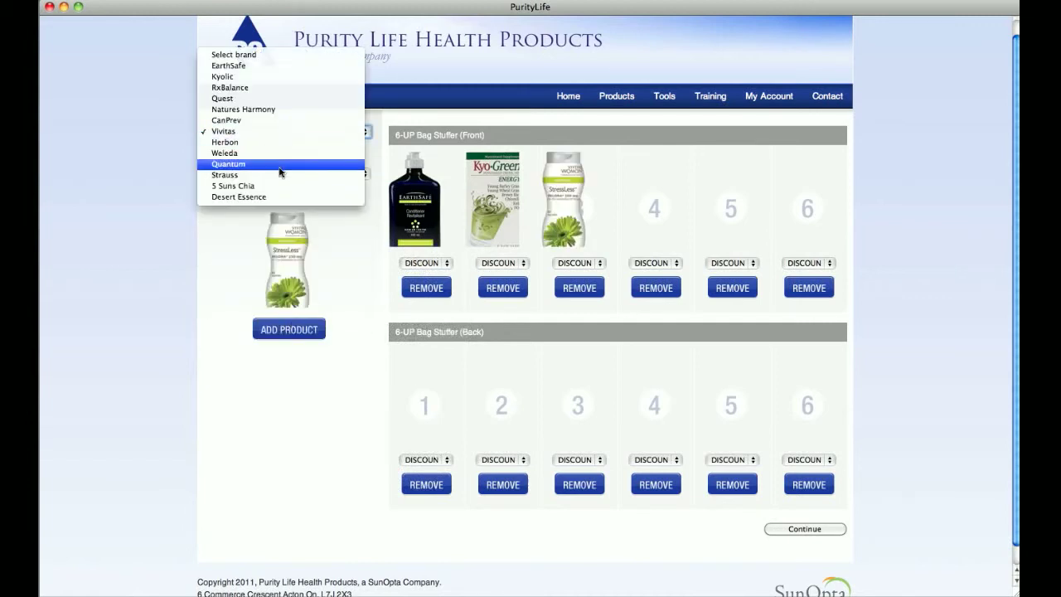
{"action": "left_click", "coordinate": [280, 165]}
{"action": "left_click", "coordinate": [281, 176]}
{"action": "left_click", "coordinate": [249, 206]}
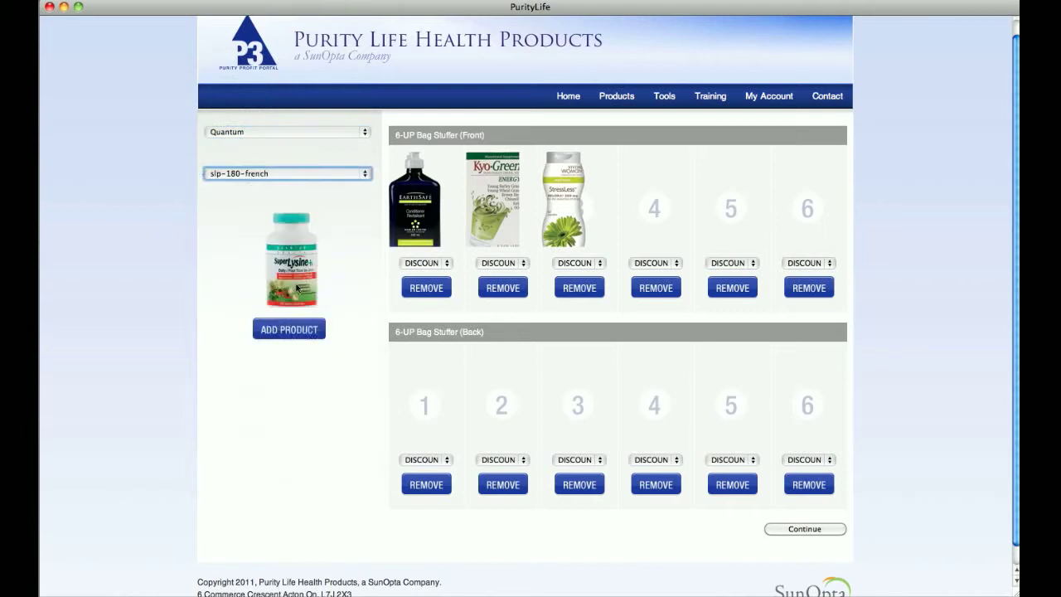
{"action": "left_click", "coordinate": [290, 330]}
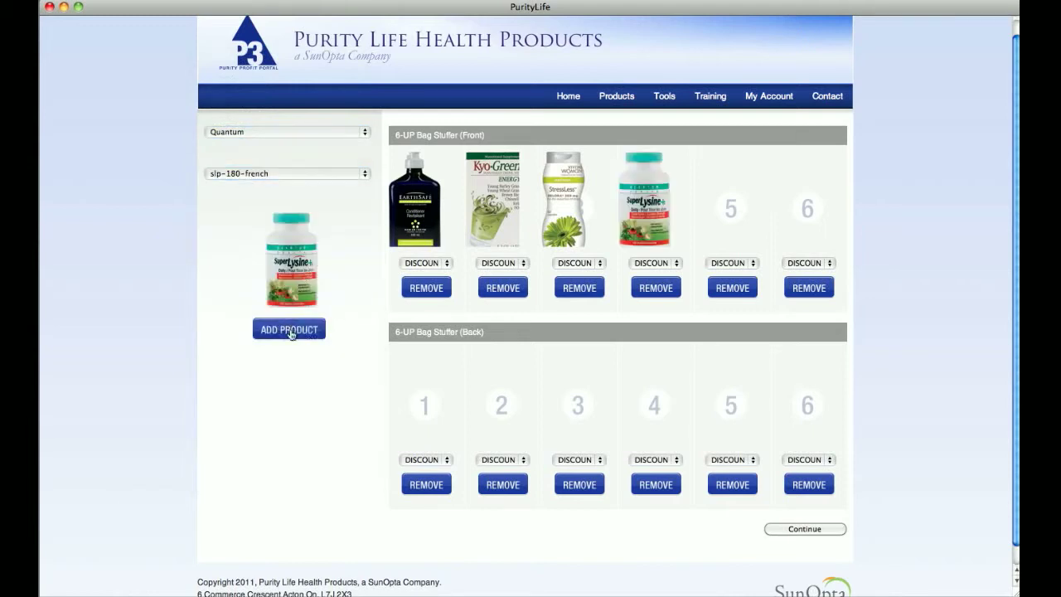
Step: Add the Strauss 802310 Wellbean Endurance Blend product to slot 5 of the front side
{"action": "left_click", "coordinate": [278, 136]}
{"action": "left_click", "coordinate": [277, 142]}
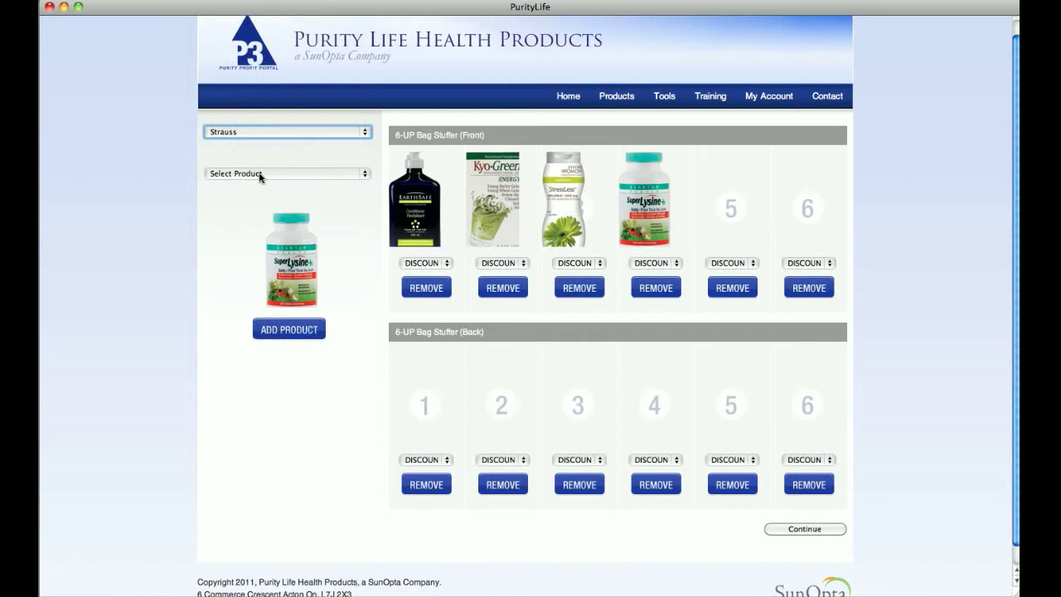
{"action": "left_click", "coordinate": [260, 174]}
{"action": "left_click", "coordinate": [290, 254]}
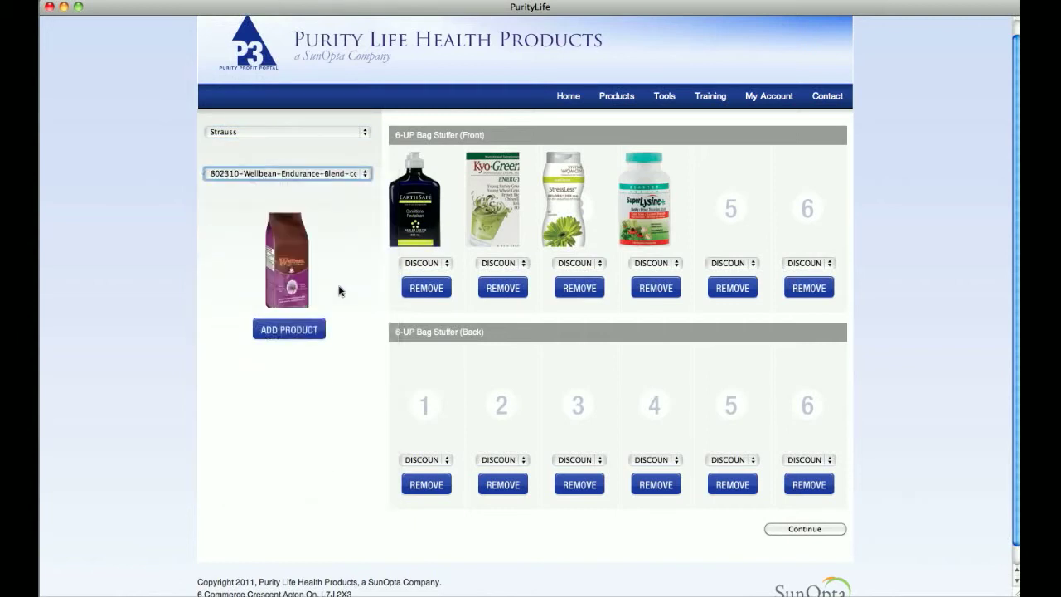
{"action": "left_click", "coordinate": [299, 331]}
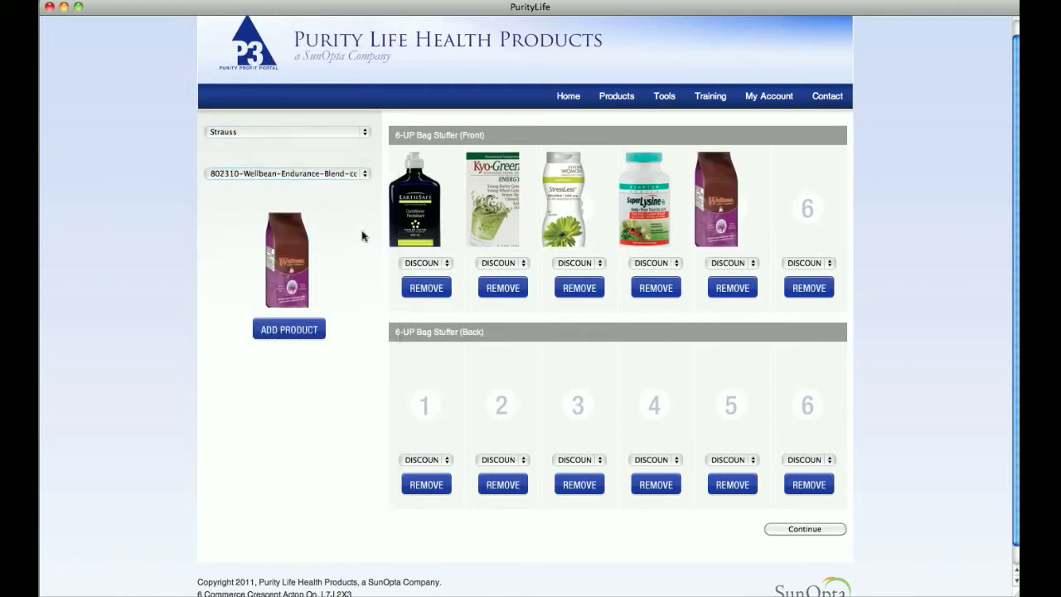
Step: Add the Kyolic Kid.s Kyo Dophilus Vanilla (45 chewable) product to slot 6 of the front side
{"action": "left_click", "coordinate": [278, 133]}
{"action": "left_click", "coordinate": [278, 33]}
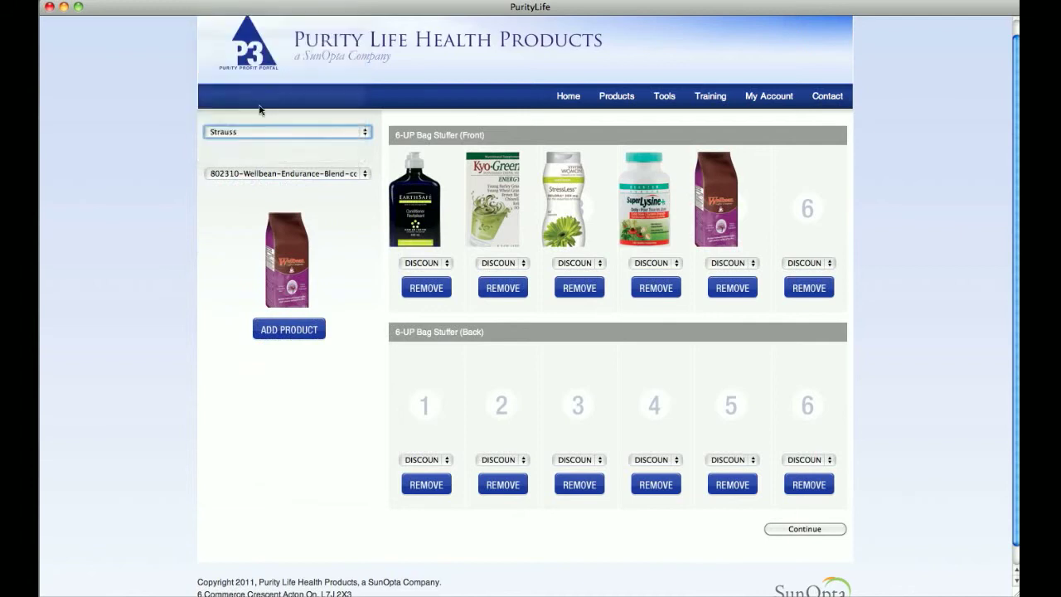
{"action": "left_click", "coordinate": [265, 174]}
{"action": "left_click", "coordinate": [347, 250]}
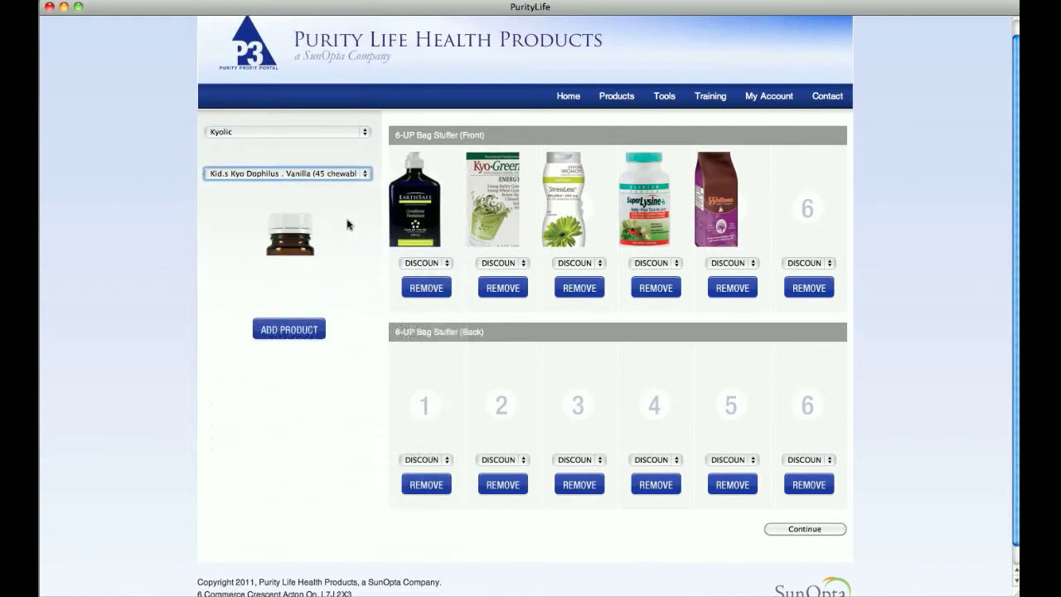
{"action": "left_click", "coordinate": [300, 330]}
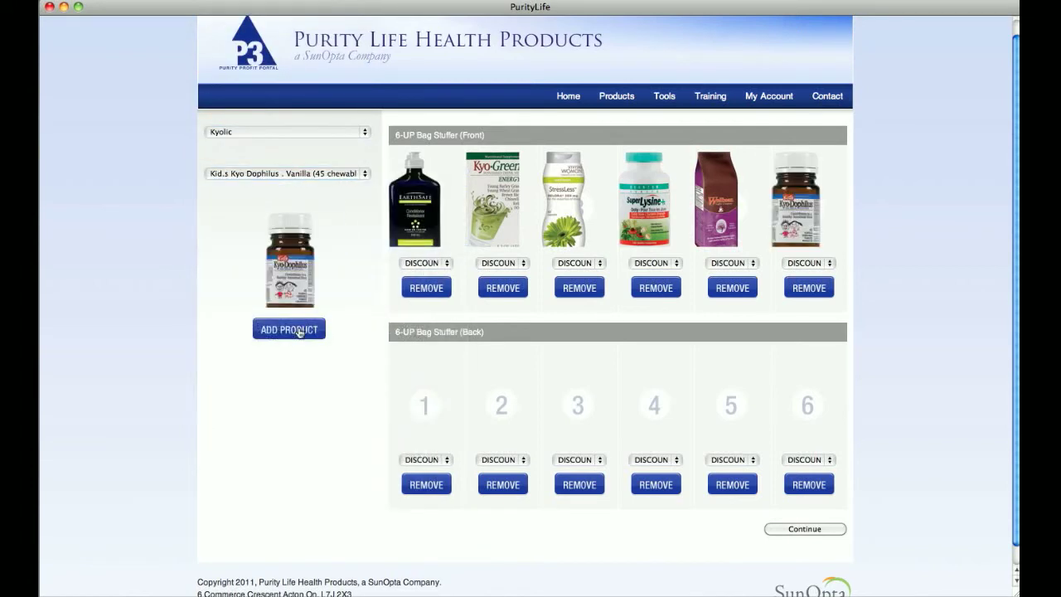
Step: Add the Quantum product 735-874-skin-crack-cream to slot 1 of the bag stuffer's back side
{"action": "left_click", "coordinate": [291, 133]}
{"action": "left_click", "coordinate": [293, 219]}
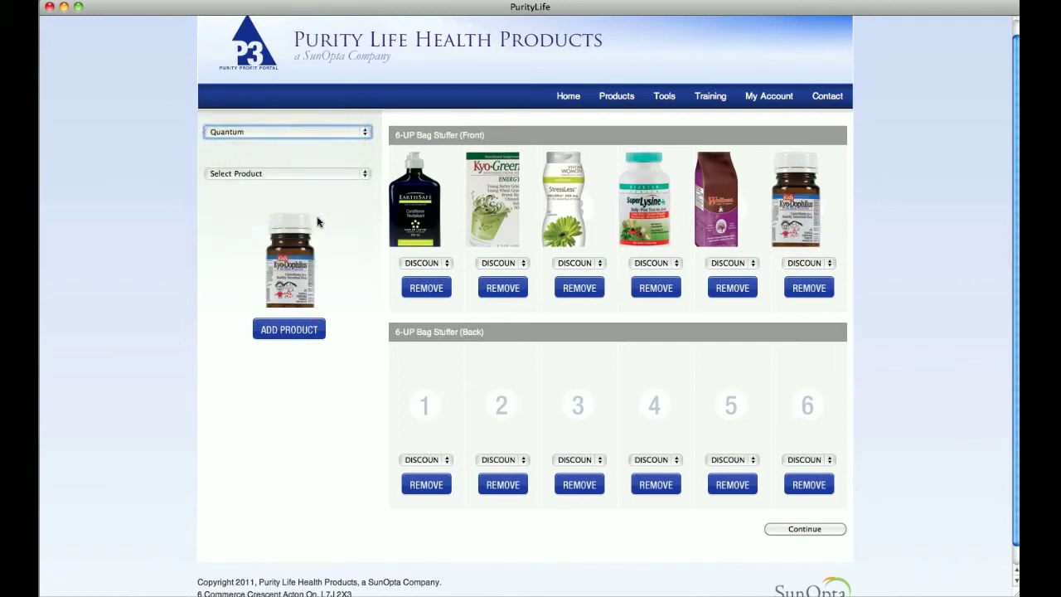
{"action": "left_click", "coordinate": [287, 173]}
{"action": "left_click", "coordinate": [295, 242]}
{"action": "left_click", "coordinate": [297, 329]}
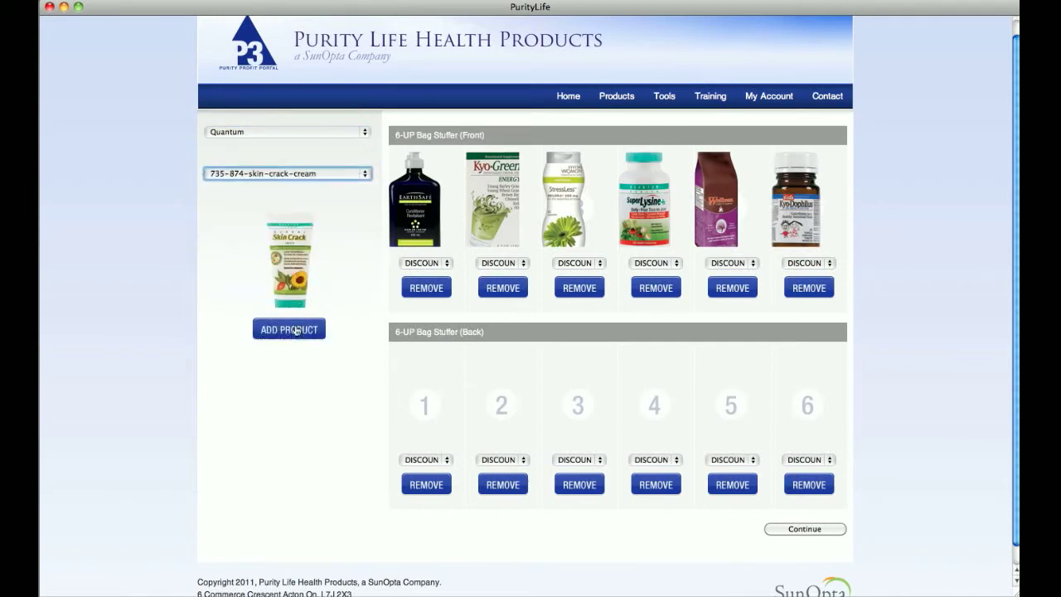
Step: Add the Desert Essence product Organic Red Raspberry Conditioner to slot 2 of the back side
{"action": "left_click", "coordinate": [289, 134]}
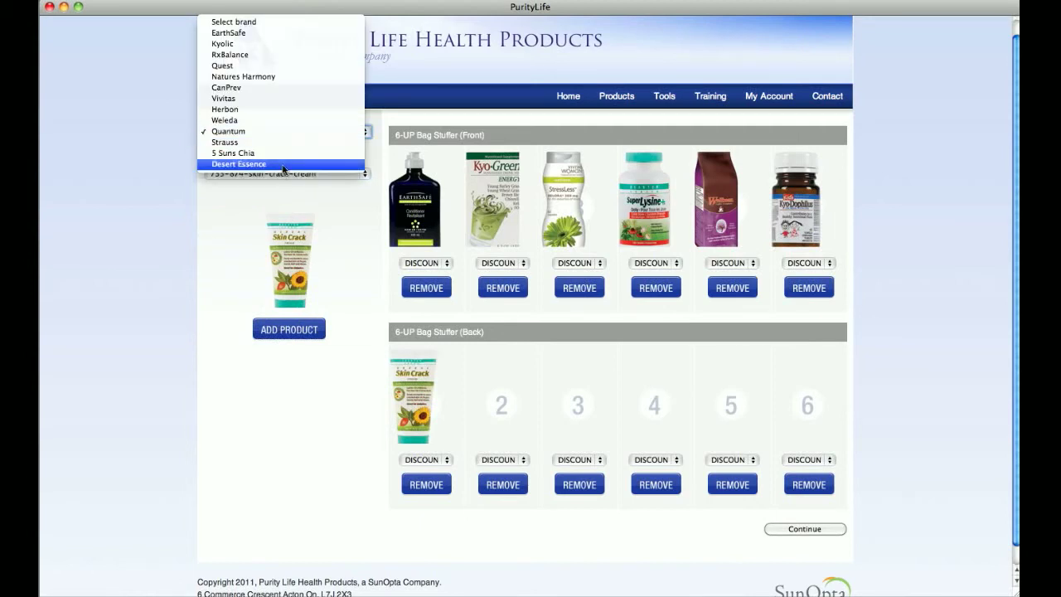
{"action": "left_click", "coordinate": [284, 166]}
{"action": "left_click", "coordinate": [302, 174]}
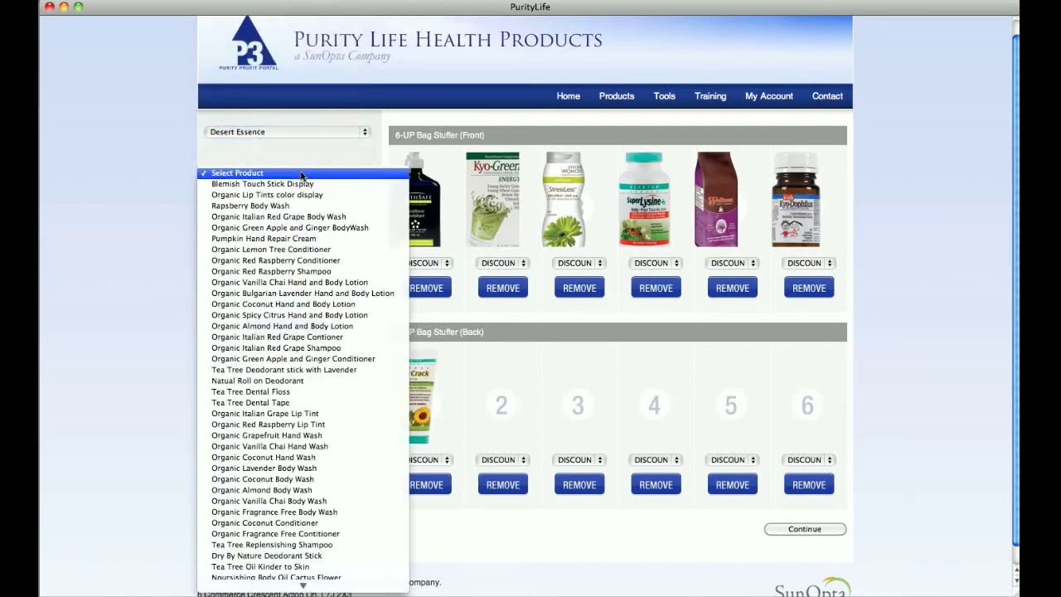
{"action": "left_click", "coordinate": [307, 260]}
{"action": "left_click", "coordinate": [287, 330]}
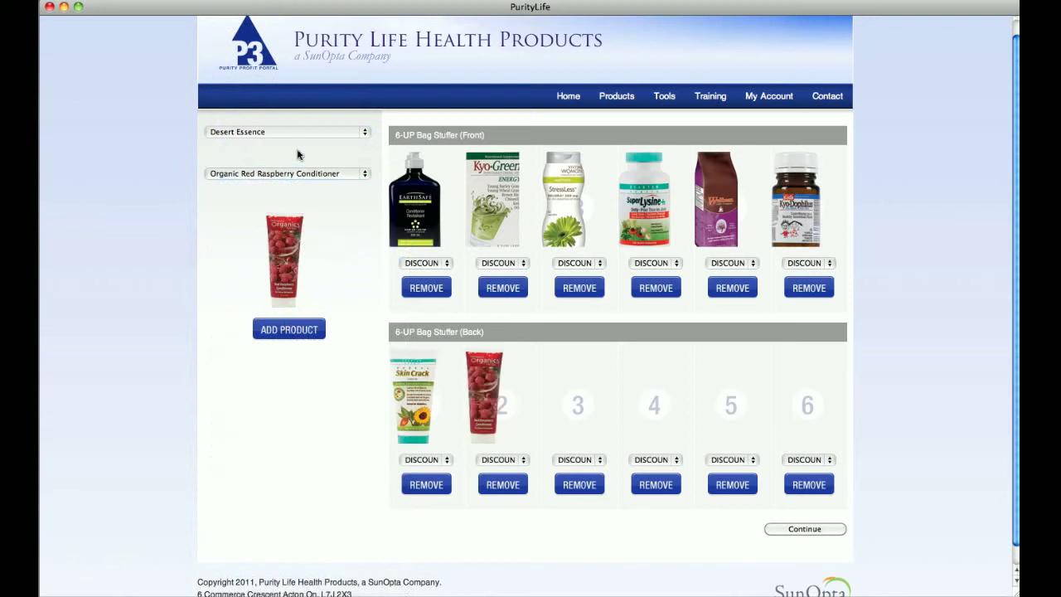
Step: Add the first Herbon Original Sugar variety in the product list to slot 3 of the back side
{"action": "left_click", "coordinate": [292, 134]}
{"action": "left_click", "coordinate": [286, 80]}
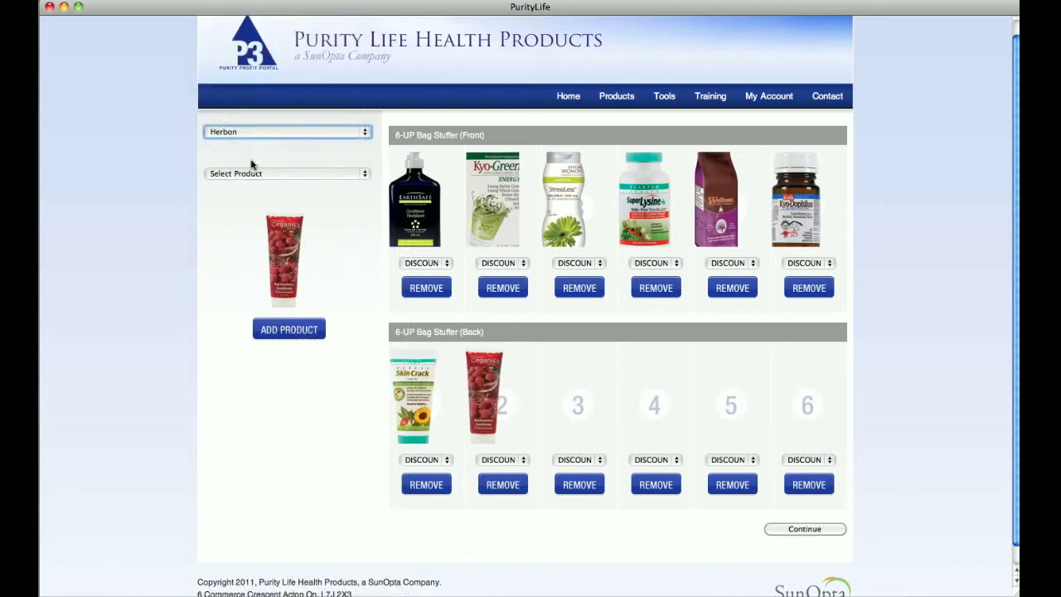
{"action": "left_click", "coordinate": [261, 173]}
{"action": "left_click", "coordinate": [282, 227]}
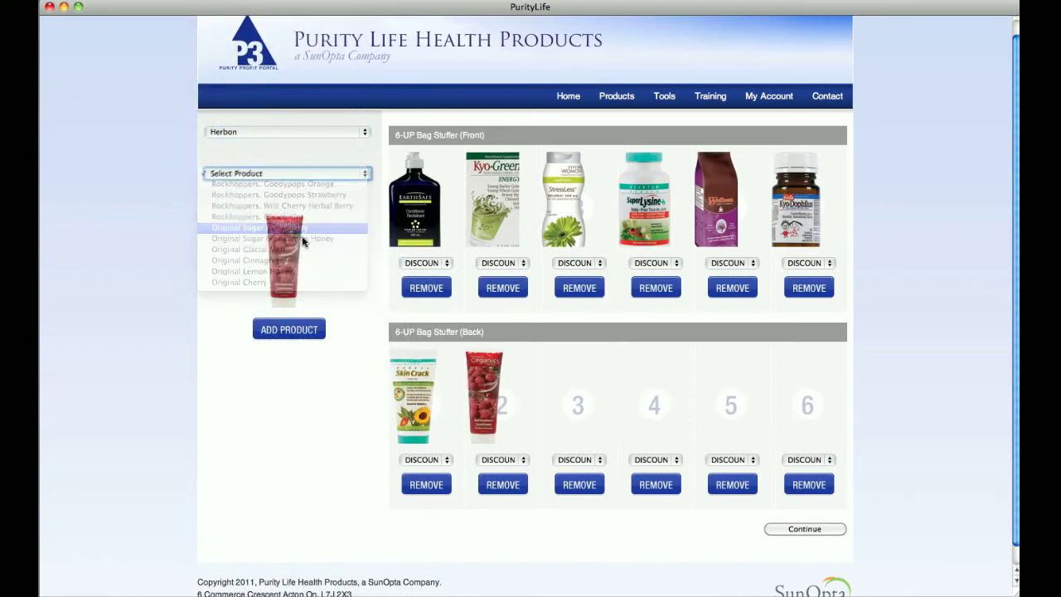
{"action": "left_click", "coordinate": [289, 330]}
Step: Add the Natures Harmony product Treemenda Tea Tree Oil 100% (10 ml) to slot 4 of the back side
{"action": "left_click", "coordinate": [313, 135]}
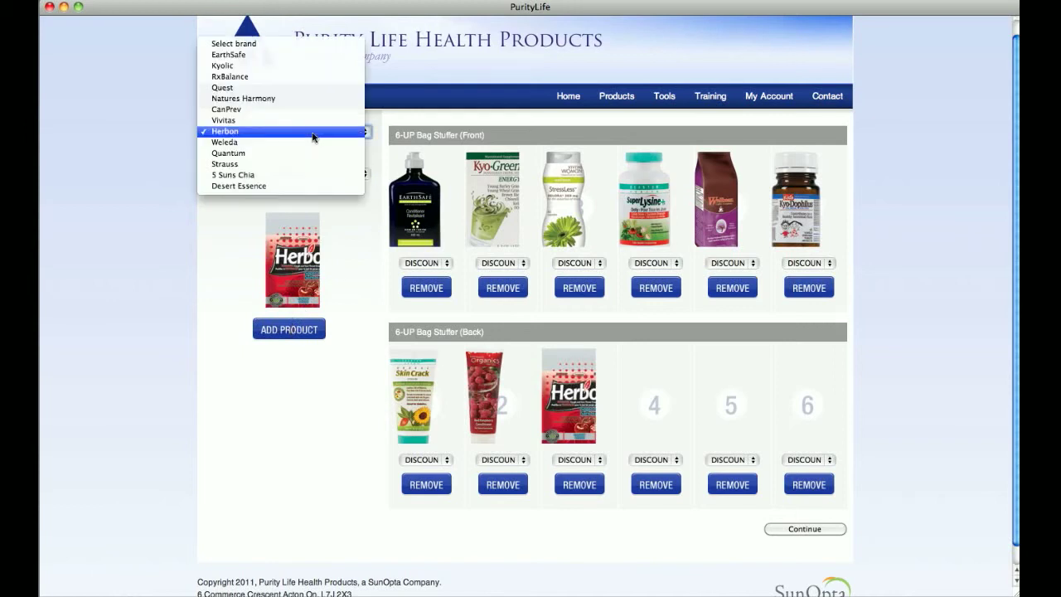
{"action": "left_click", "coordinate": [301, 100]}
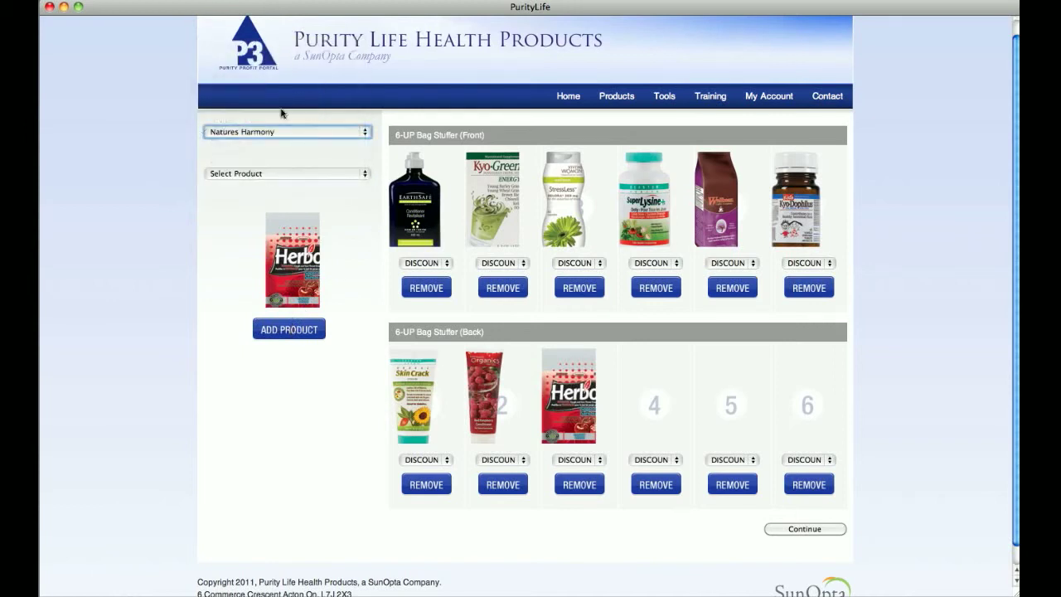
{"action": "left_click", "coordinate": [262, 174]}
{"action": "left_click", "coordinate": [316, 274]}
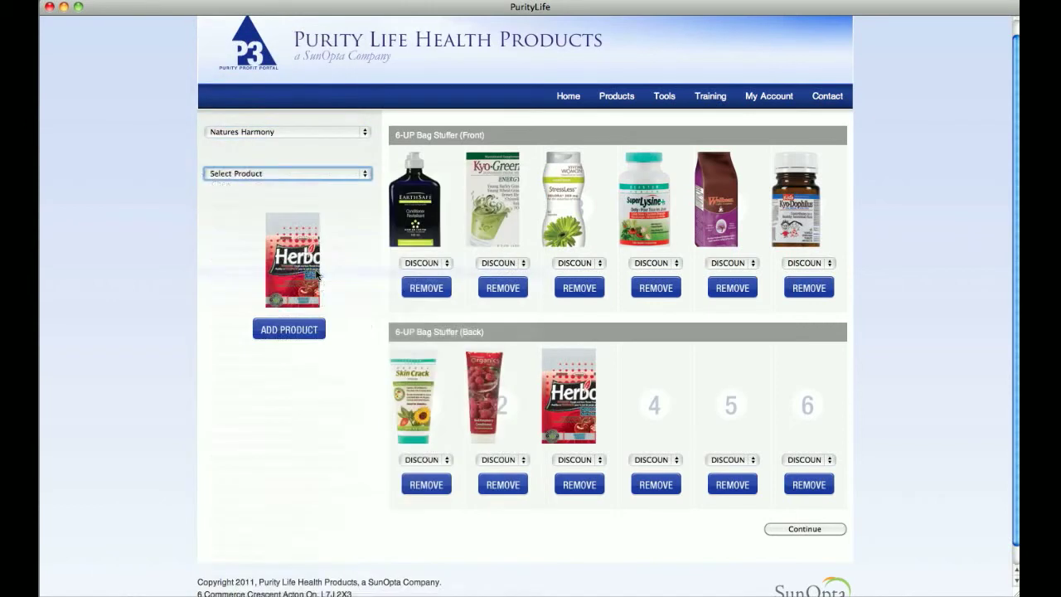
{"action": "left_click", "coordinate": [283, 332]}
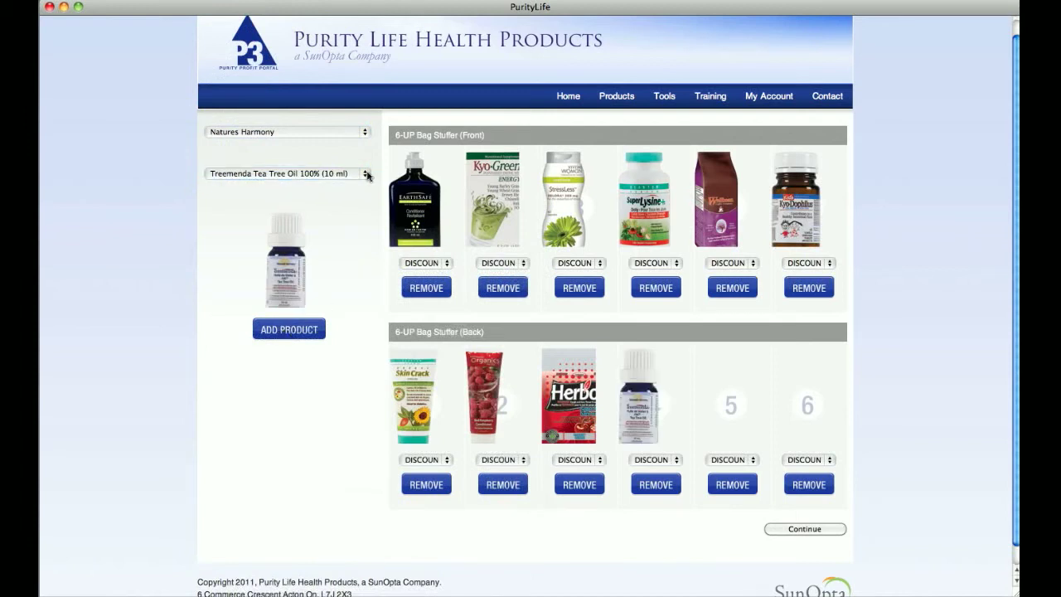
Step: Add the RxBalance product Oil of Oregano to slot 5 of the back side
{"action": "left_click", "coordinate": [324, 134]}
{"action": "left_click", "coordinate": [314, 110]}
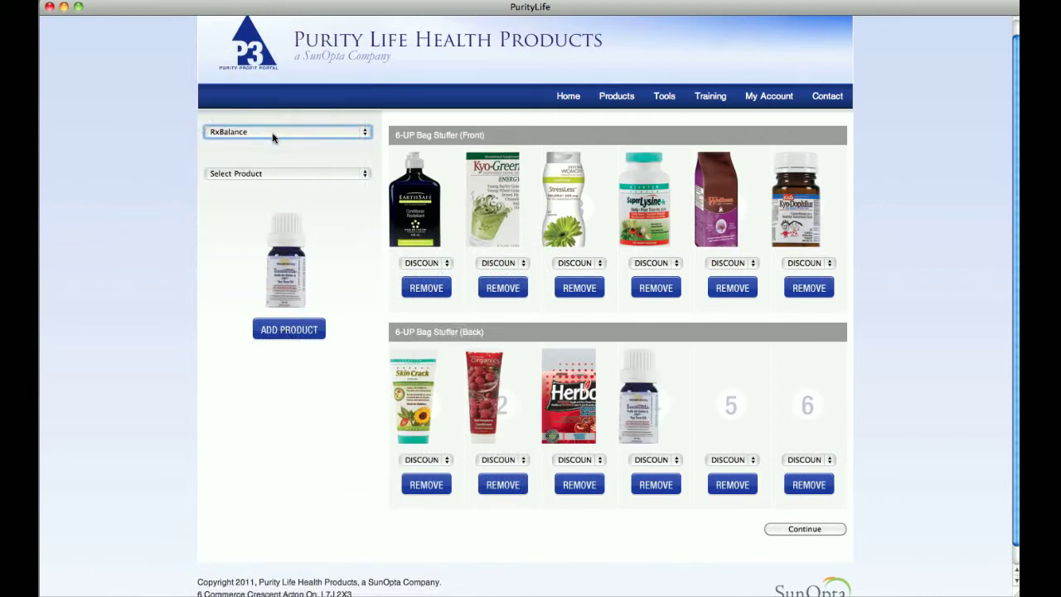
{"action": "left_click", "coordinate": [261, 174]}
{"action": "left_click", "coordinate": [262, 217]}
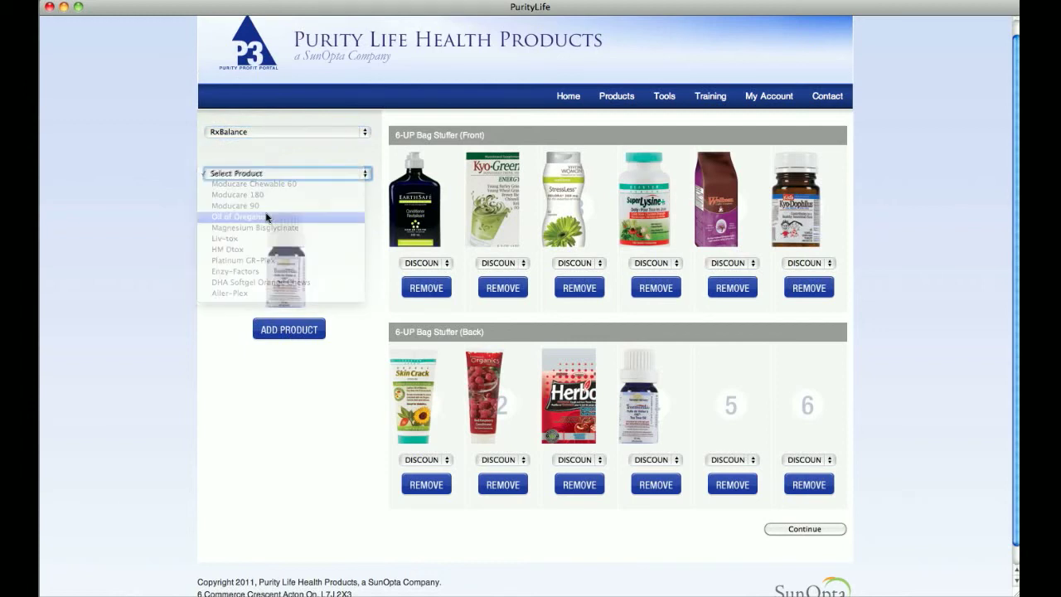
{"action": "left_click", "coordinate": [283, 336]}
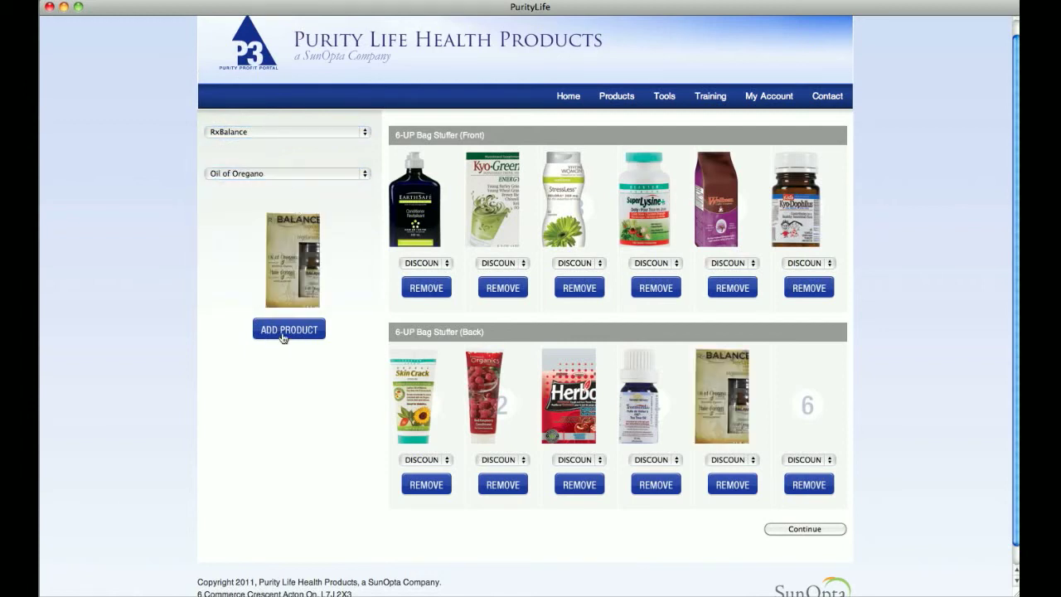
Step: Add the Vivitas product Estrologic- Estrogen Balance to slot 6 of the back side
{"action": "left_click", "coordinate": [280, 136]}
{"action": "left_click", "coordinate": [273, 174]}
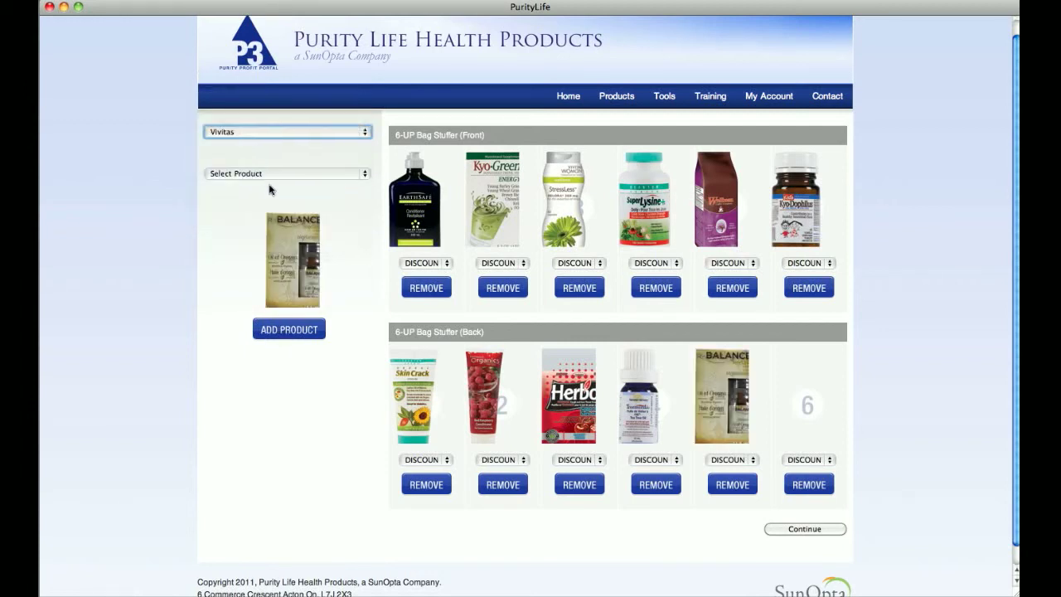
{"action": "left_click", "coordinate": [270, 176]}
{"action": "left_click", "coordinate": [270, 218]}
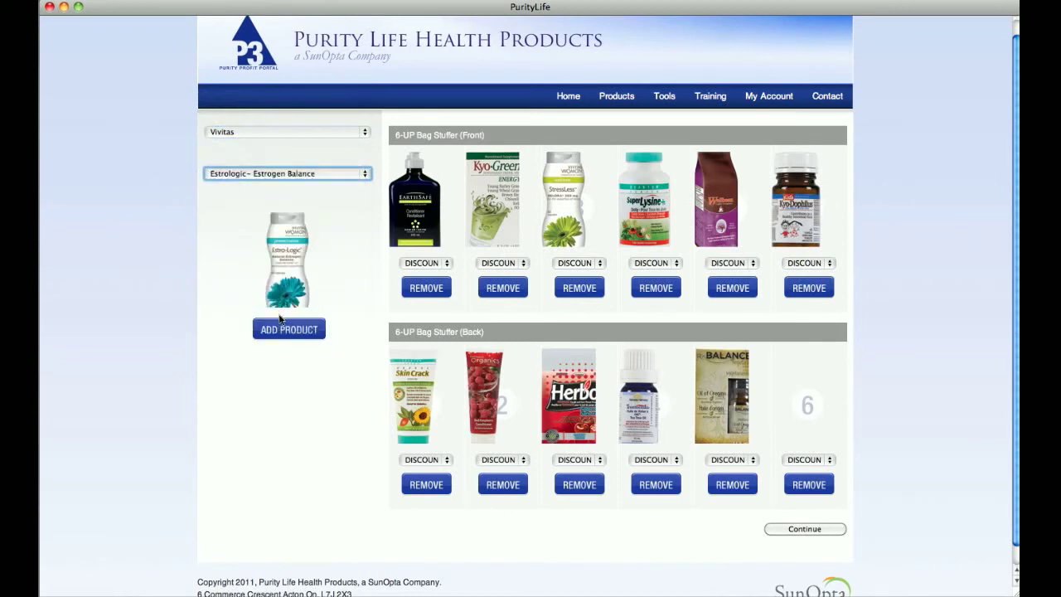
{"action": "left_click", "coordinate": [282, 329]}
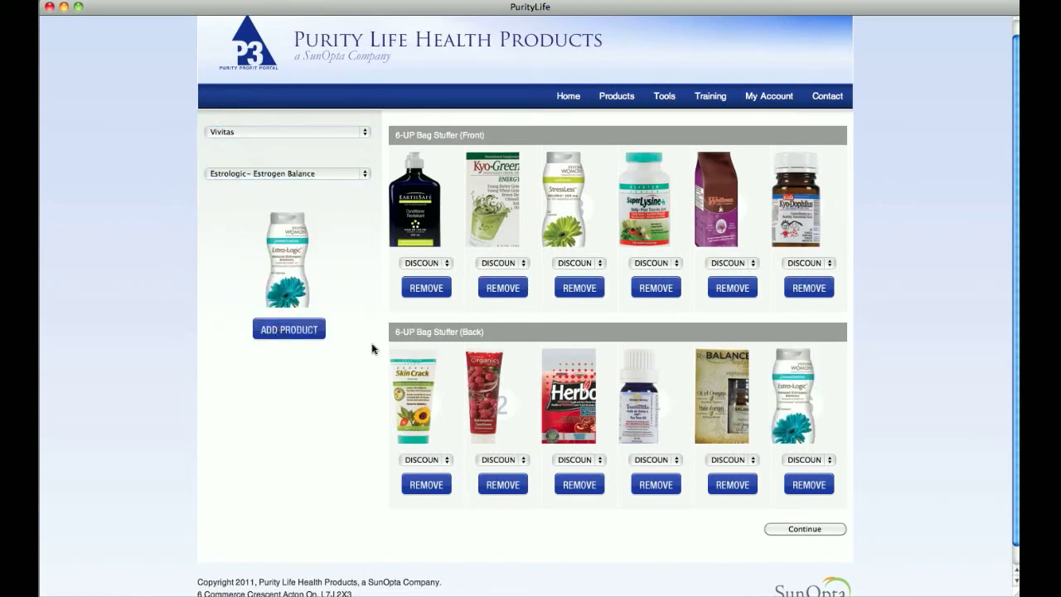
Step: Set the discounts for front-side slots 1 to 6 to 10%, 15%, $1, 25%, 20% and 20%, in that order
{"action": "left_click", "coordinate": [435, 266]}
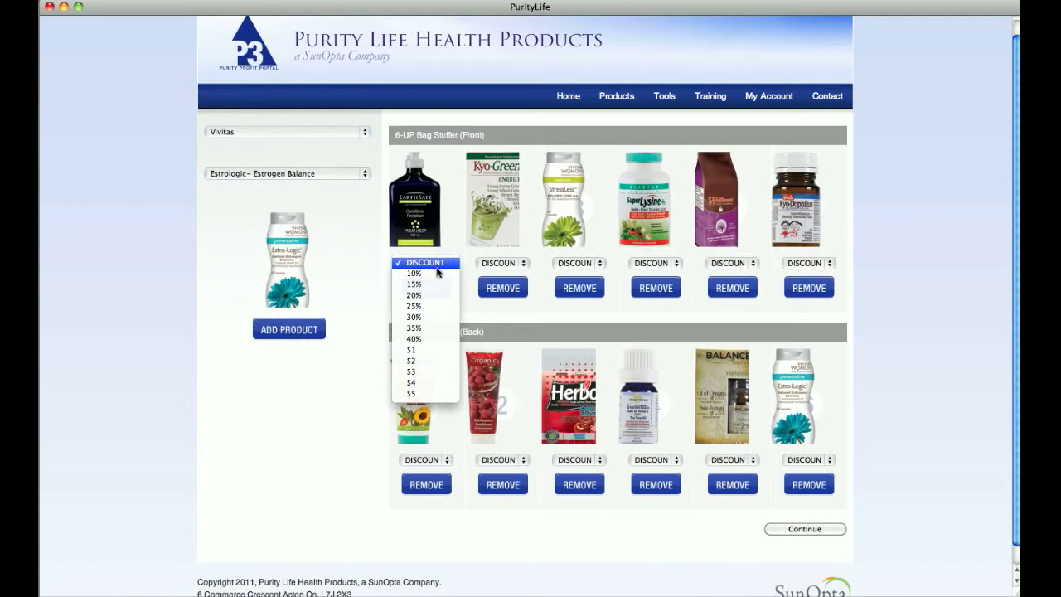
{"action": "left_click", "coordinate": [436, 273]}
{"action": "left_click", "coordinate": [507, 264]}
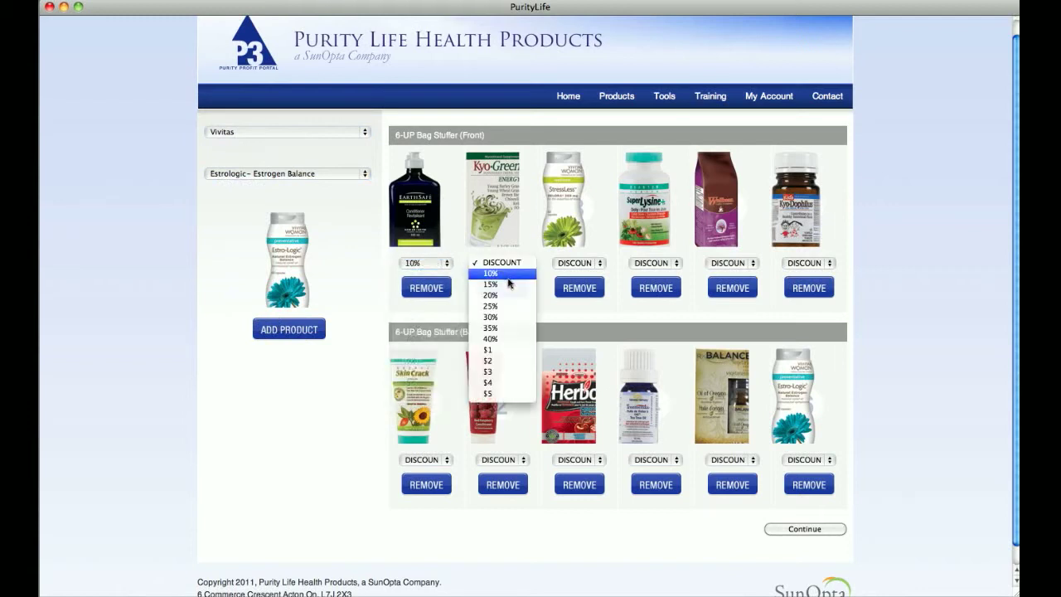
{"action": "left_click", "coordinate": [508, 284]}
{"action": "left_click", "coordinate": [585, 268]}
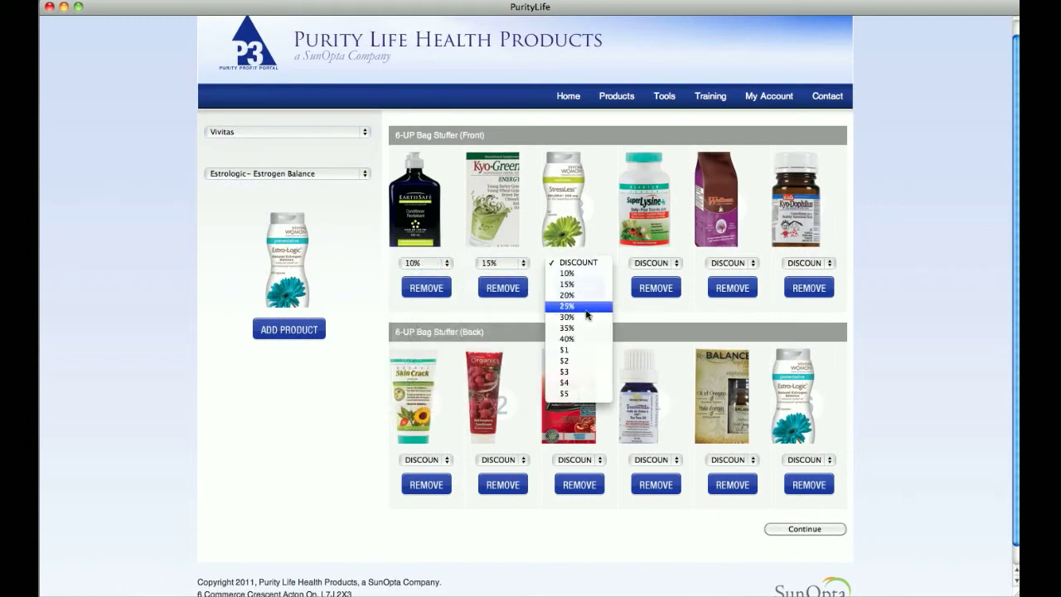
{"action": "left_click", "coordinate": [572, 350]}
{"action": "left_click", "coordinate": [657, 266]}
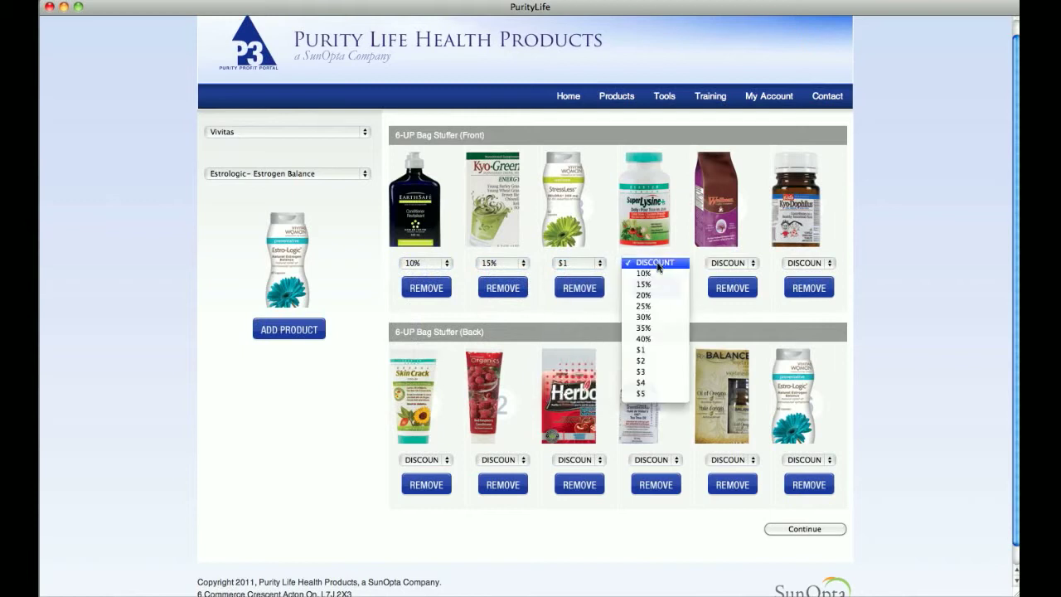
{"action": "left_click", "coordinate": [655, 306]}
{"action": "left_click", "coordinate": [723, 264]}
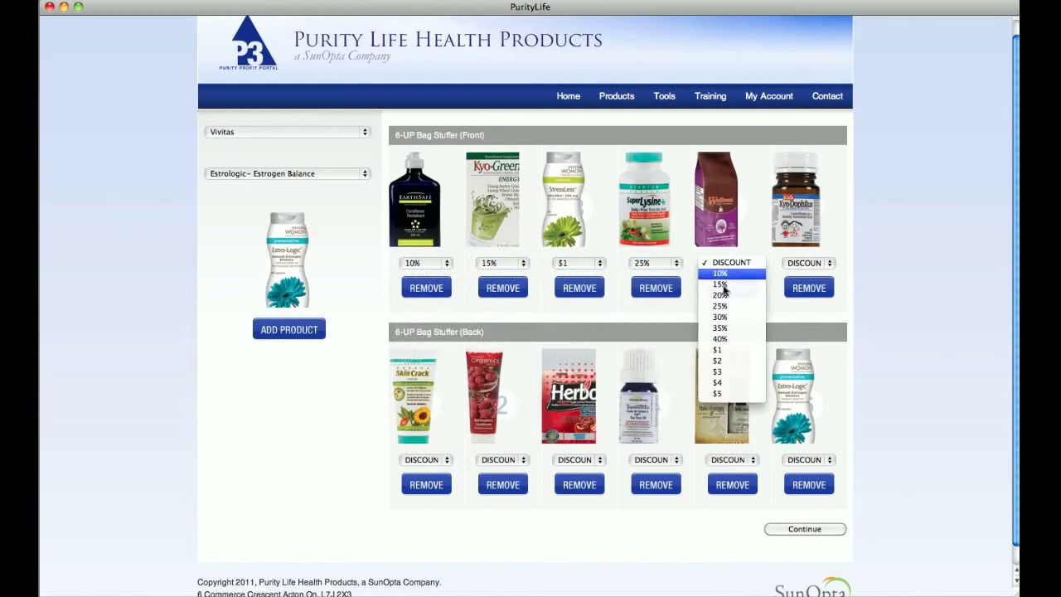
{"action": "left_click", "coordinate": [722, 296]}
{"action": "left_click", "coordinate": [808, 265]}
{"action": "left_click", "coordinate": [808, 302]}
Step: Set the discounts for back-side slots 1 to 6 to 20%, 25%, 25%, 20%, 25% and 20%, in that order
{"action": "left_click", "coordinate": [429, 458]}
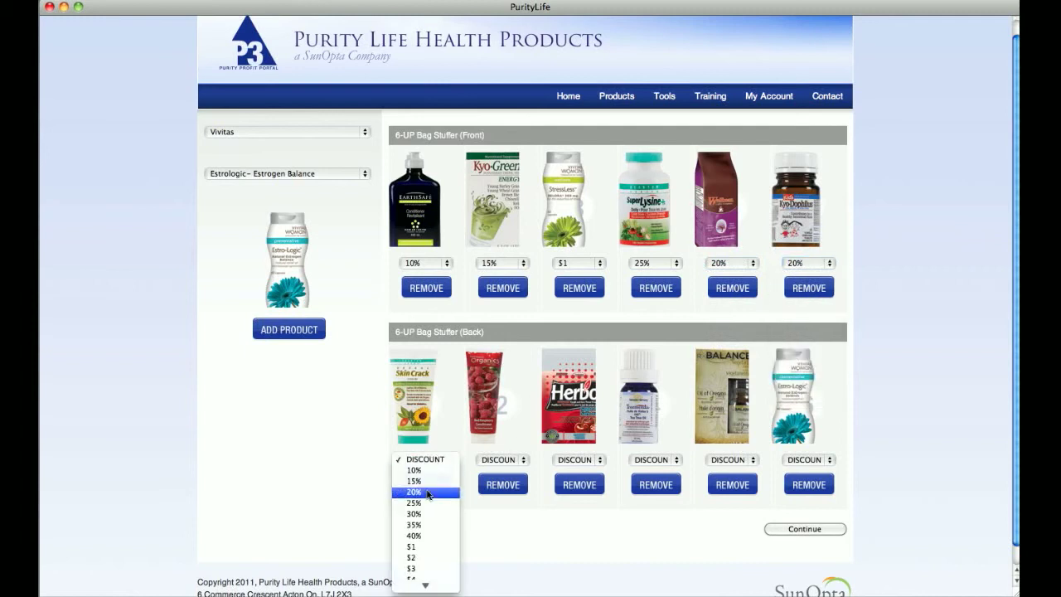
{"action": "left_click", "coordinate": [415, 490]}
{"action": "left_click", "coordinate": [509, 463]}
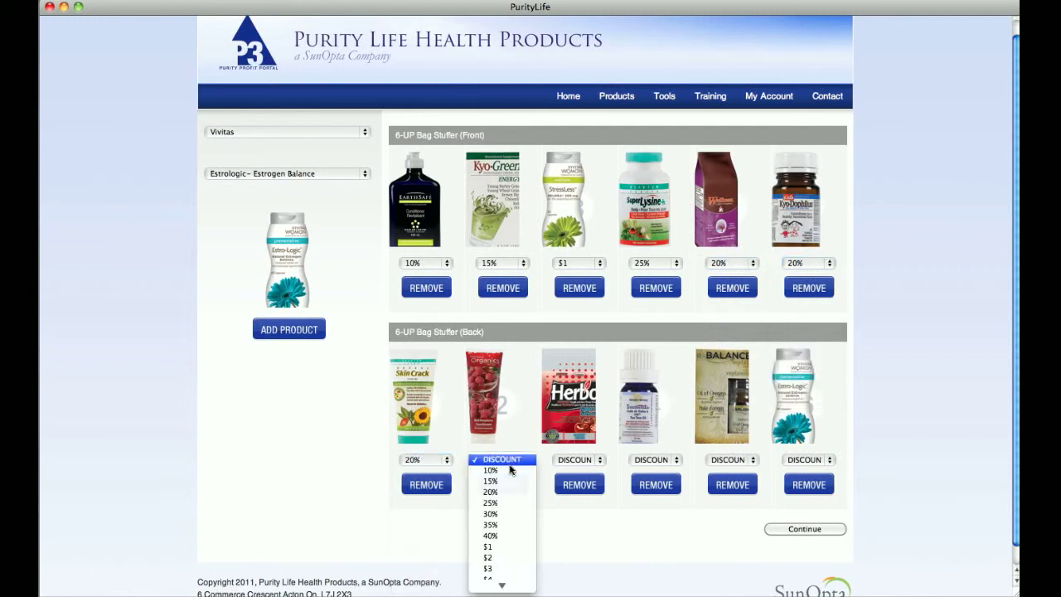
{"action": "left_click", "coordinate": [504, 502]}
{"action": "left_click", "coordinate": [583, 463]}
{"action": "left_click", "coordinate": [580, 502]}
{"action": "left_click", "coordinate": [658, 463]}
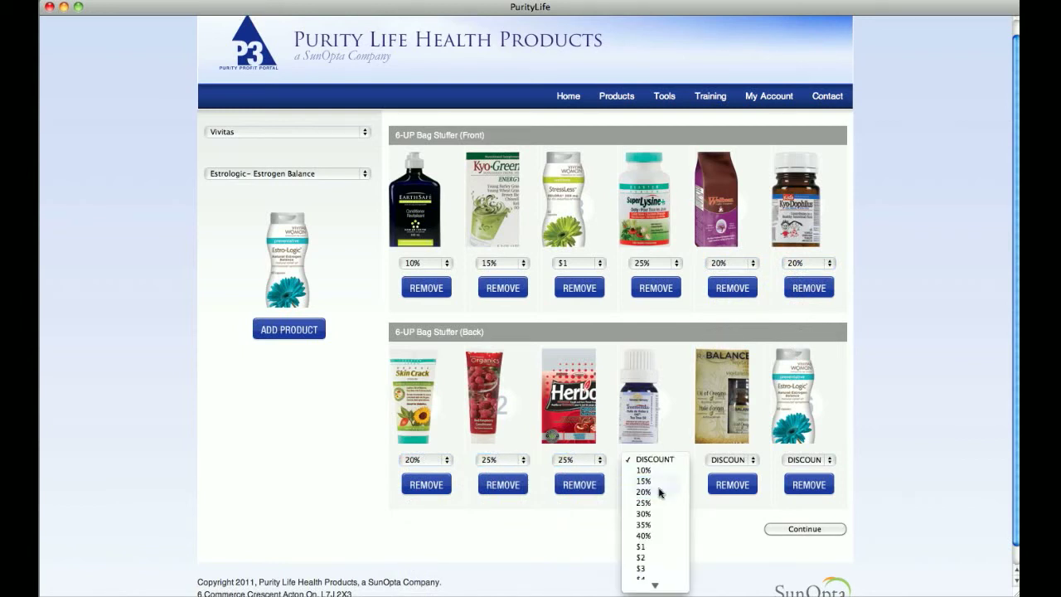
{"action": "left_click", "coordinate": [660, 491]}
{"action": "left_click", "coordinate": [727, 460]}
{"action": "left_click", "coordinate": [731, 503]}
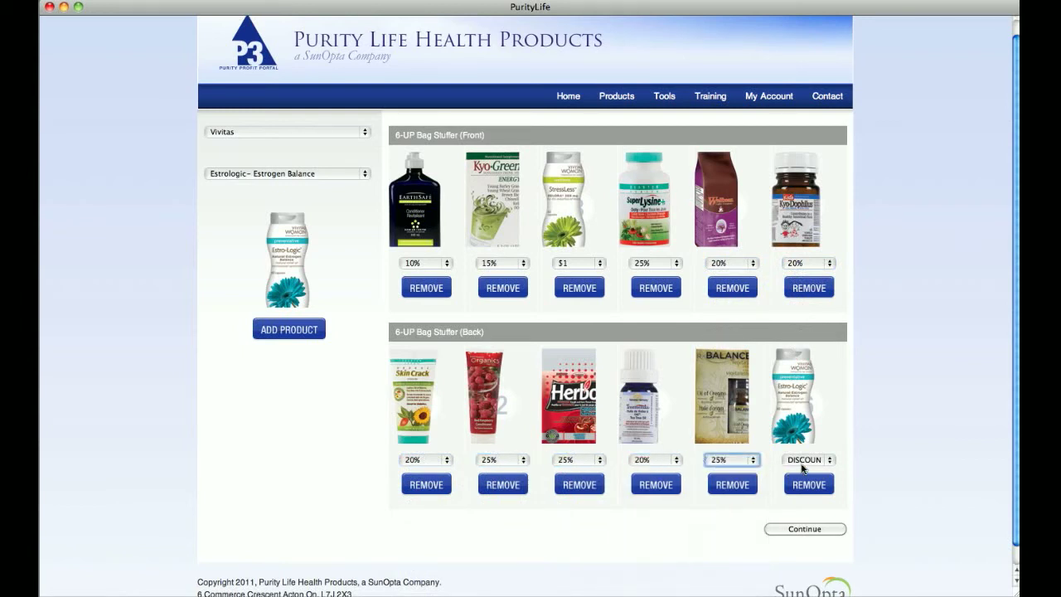
{"action": "left_click", "coordinate": [802, 461]}
{"action": "left_click", "coordinate": [801, 492]}
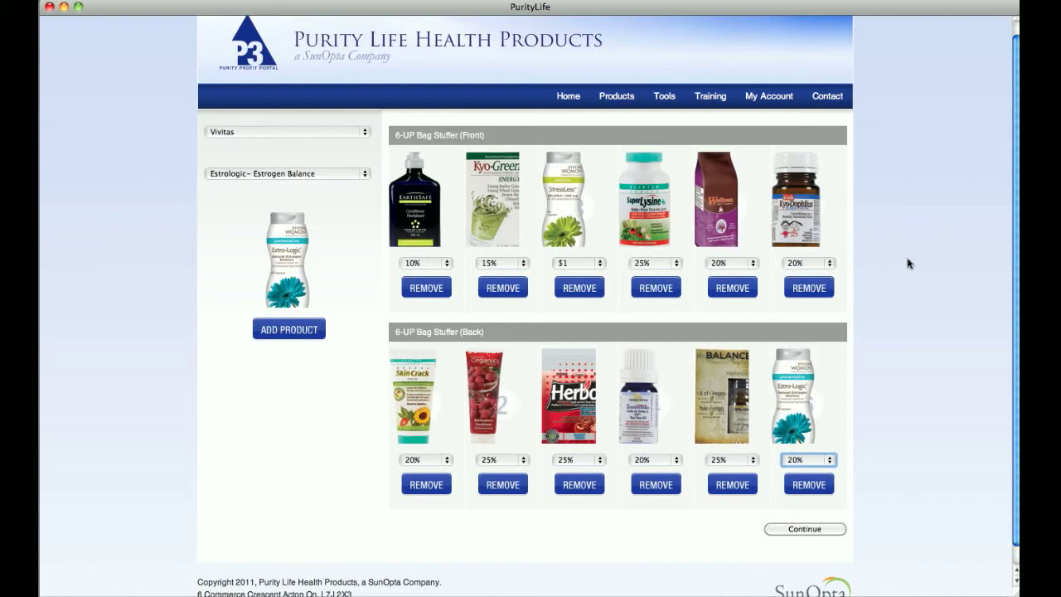
Step: Continue from the completed product selection to the front and back preview of the bag stuffer
{"action": "scroll", "coordinate": [907, 264], "scroll_direction": "down", "scroll_amount": 2}
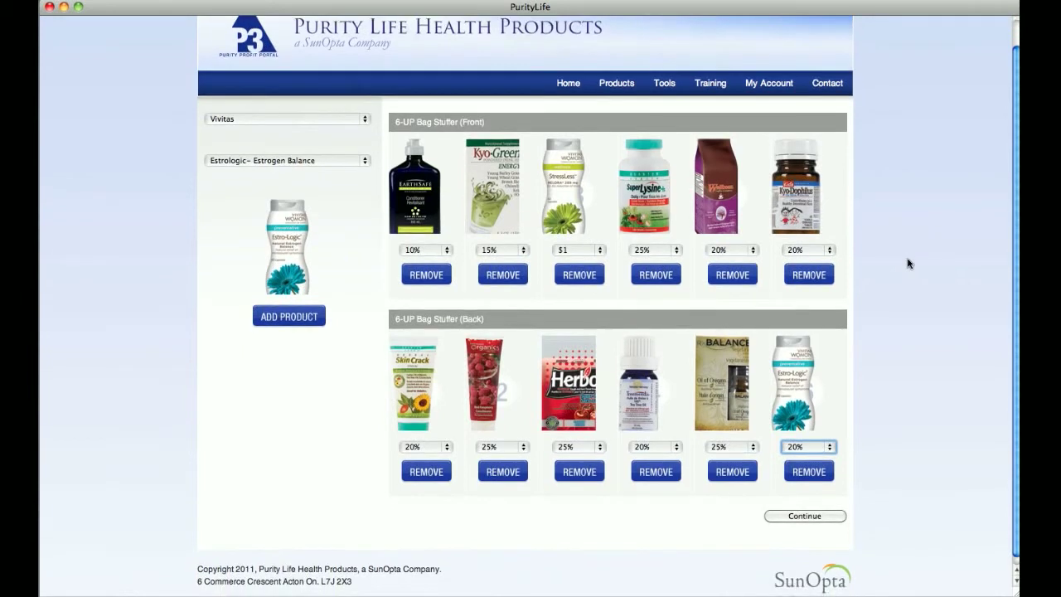
{"action": "scroll", "coordinate": [909, 265], "scroll_direction": "up", "scroll_amount": 2}
{"action": "scroll", "coordinate": [909, 266], "scroll_direction": "down", "scroll_amount": 3}
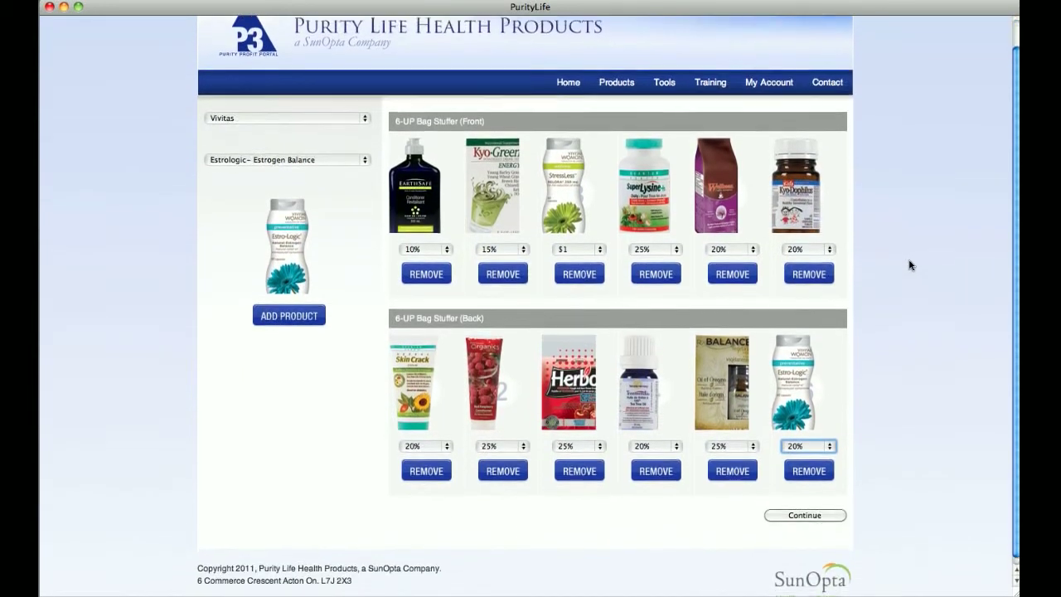
{"action": "left_click", "coordinate": [795, 510]}
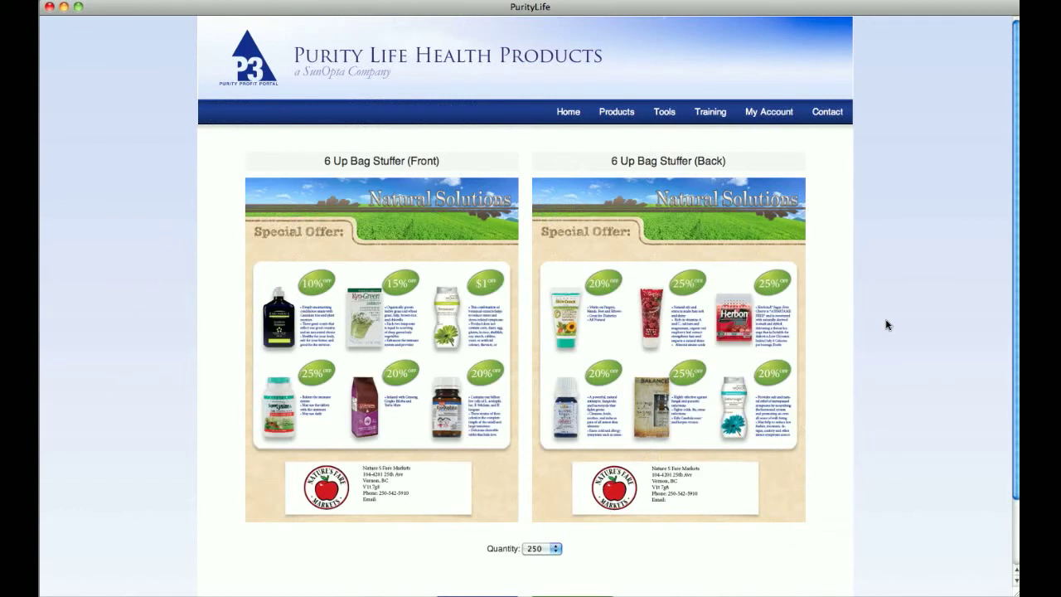
Step: Review the front and back previews and open the PDF version of the bag stuffer
{"action": "scroll", "coordinate": [837, 263], "scroll_direction": "down", "scroll_amount": 2}
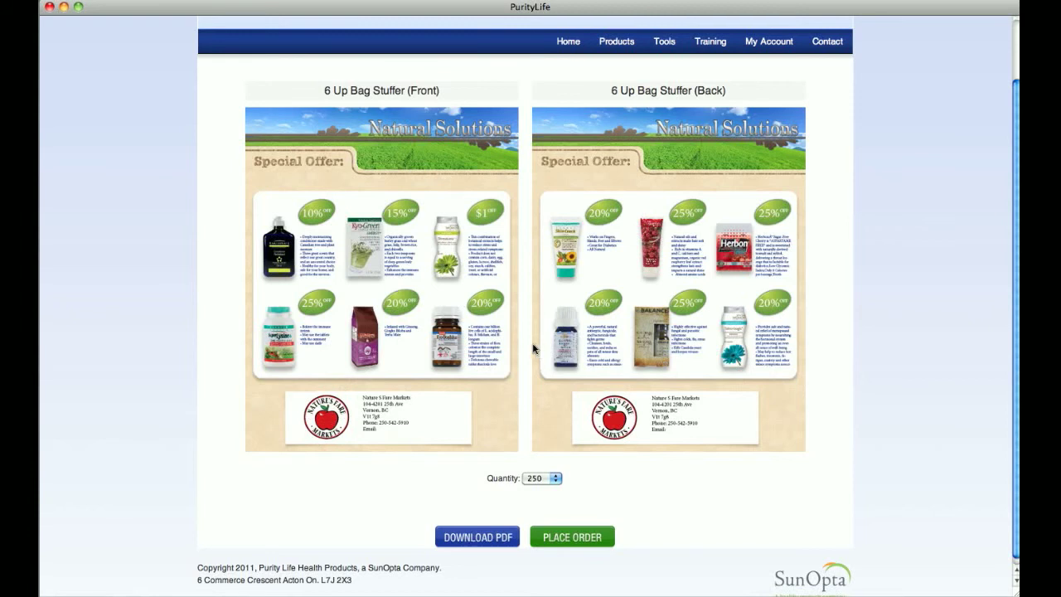
{"action": "scroll", "coordinate": [535, 352], "scroll_direction": "down", "scroll_amount": 1}
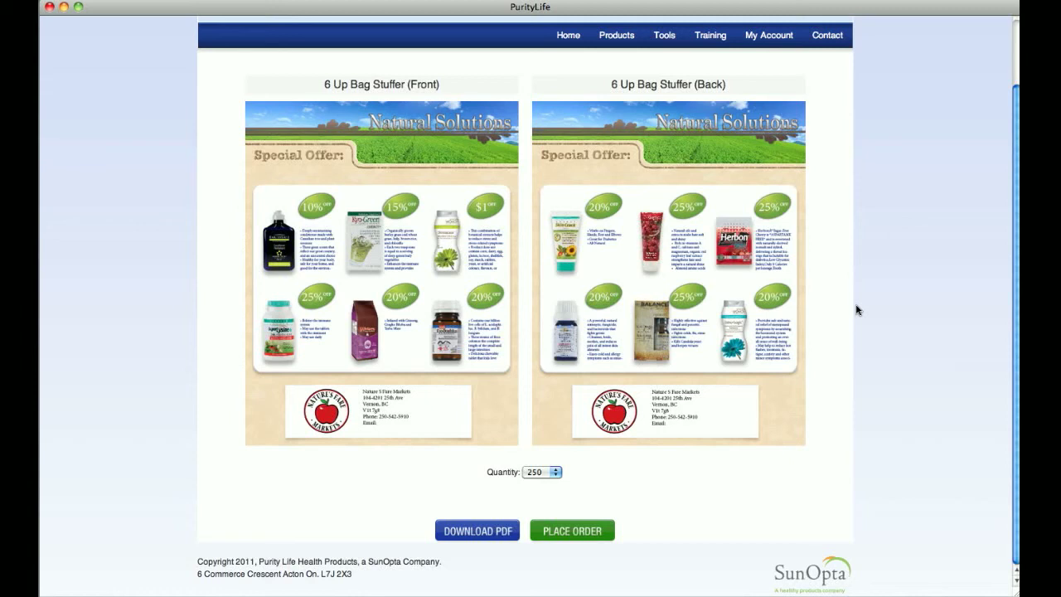
{"action": "left_click", "coordinate": [488, 533]}
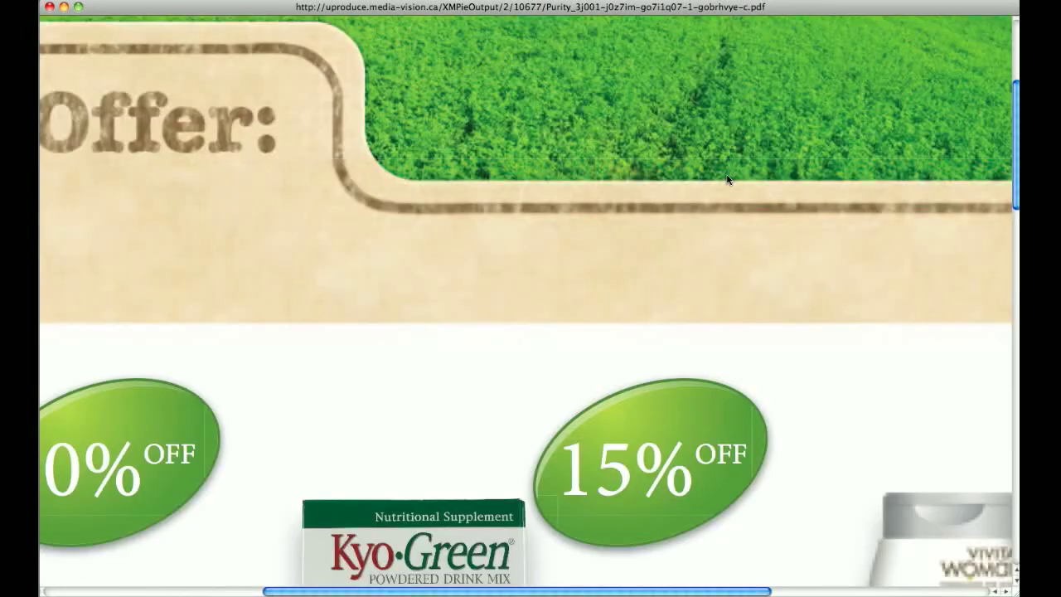
Step: Examine the PDF's product images, descriptions, discounts and store details, and return to the bag stuffer preview
{"action": "left_click", "coordinate": [476, 557]}
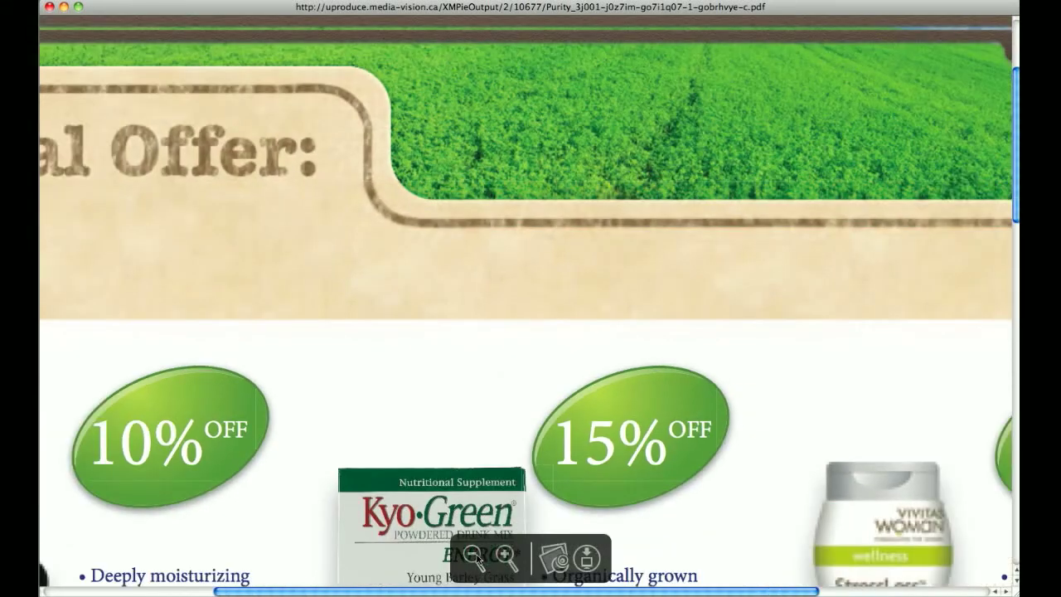
{"action": "left_click", "coordinate": [475, 557]}
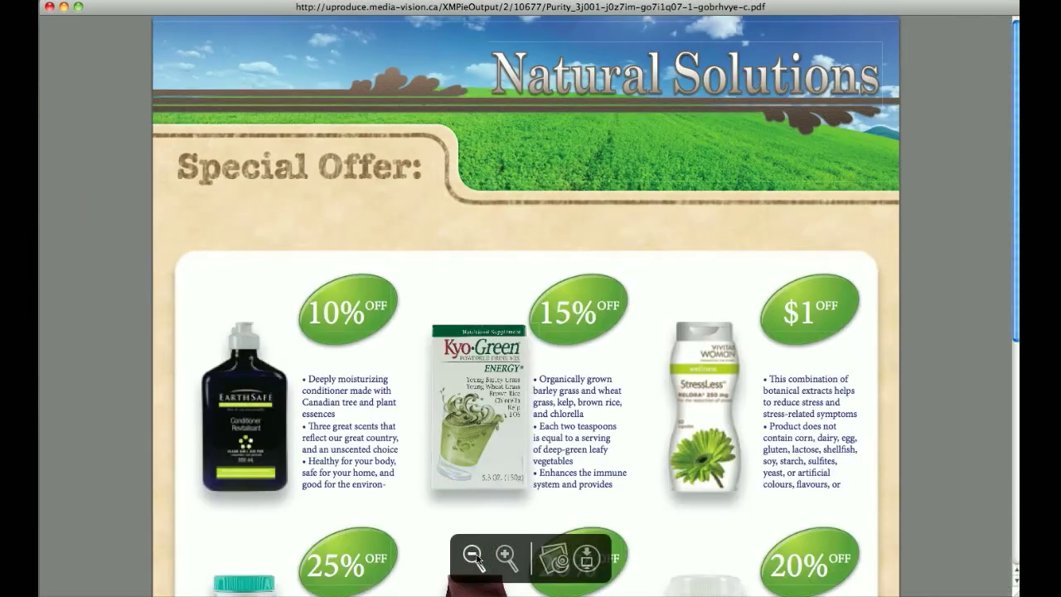
{"action": "left_click", "coordinate": [474, 557]}
{"action": "scroll", "coordinate": [862, 270], "scroll_direction": "down", "scroll_amount": 2}
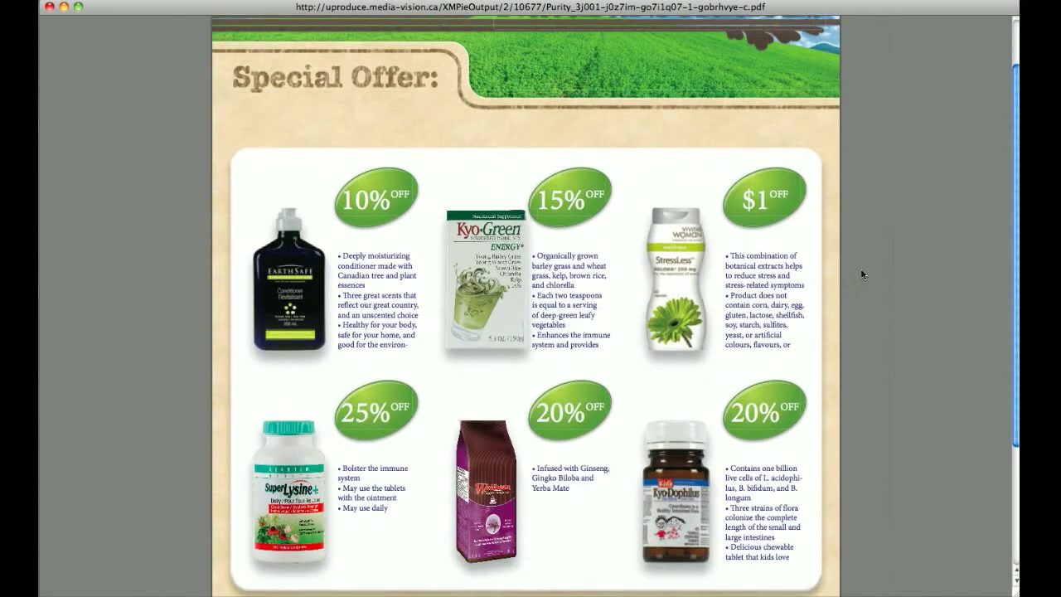
{"action": "scroll", "coordinate": [862, 274], "scroll_direction": "down", "scroll_amount": 5}
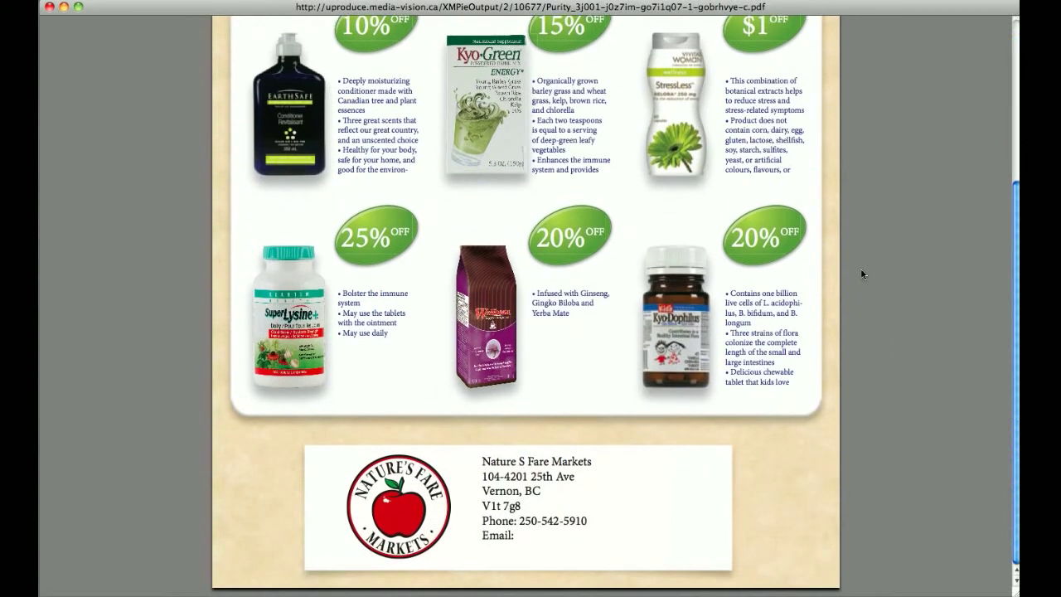
{"action": "scroll", "coordinate": [861, 274], "scroll_direction": "up", "scroll_amount": 7}
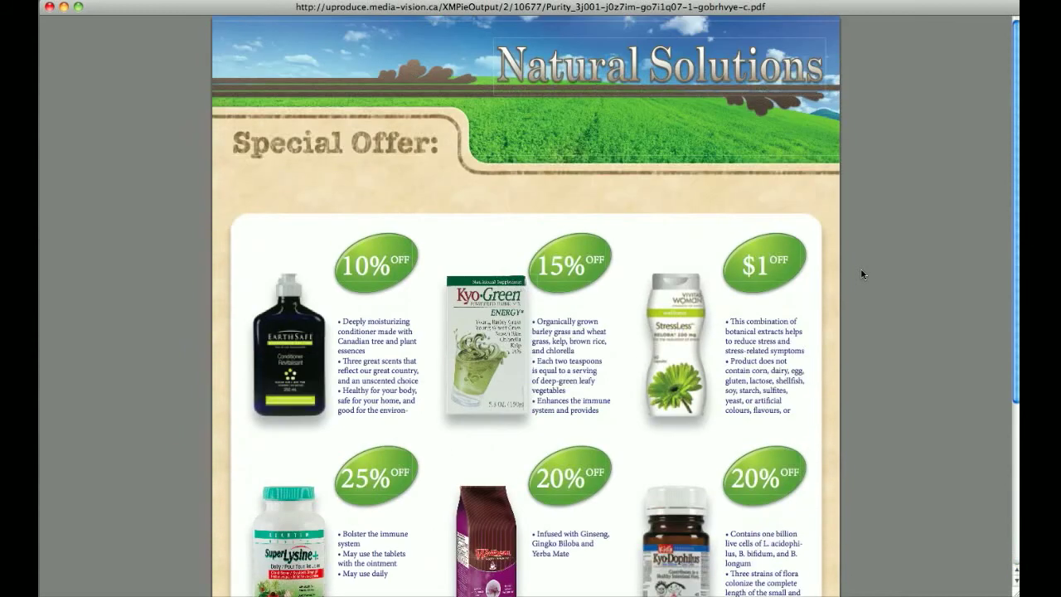
{"action": "scroll", "coordinate": [862, 270], "scroll_direction": "down", "scroll_amount": 6}
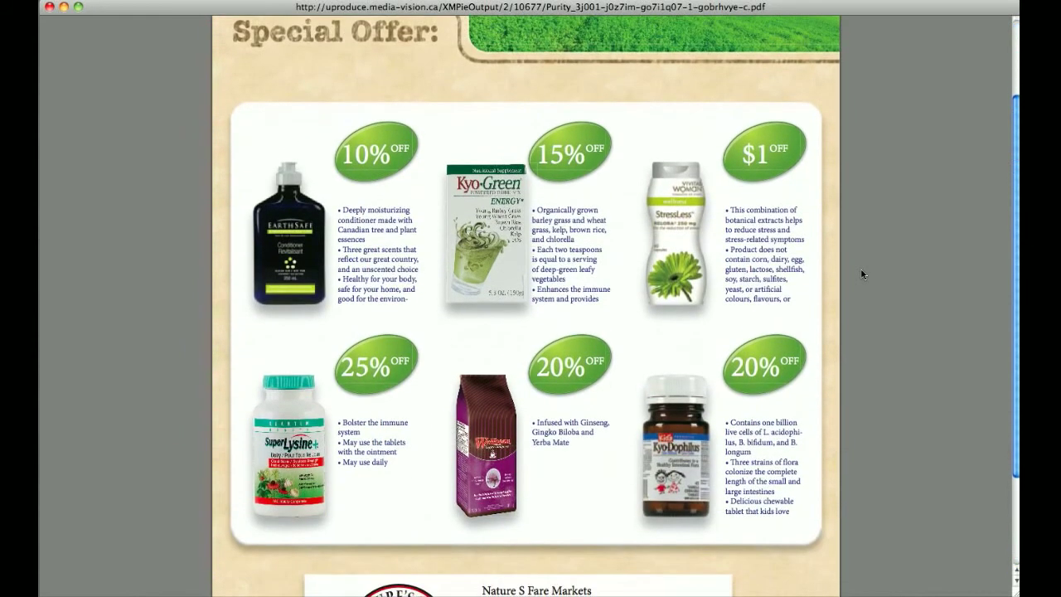
{"action": "scroll", "coordinate": [861, 270], "scroll_direction": "up", "scroll_amount": 6}
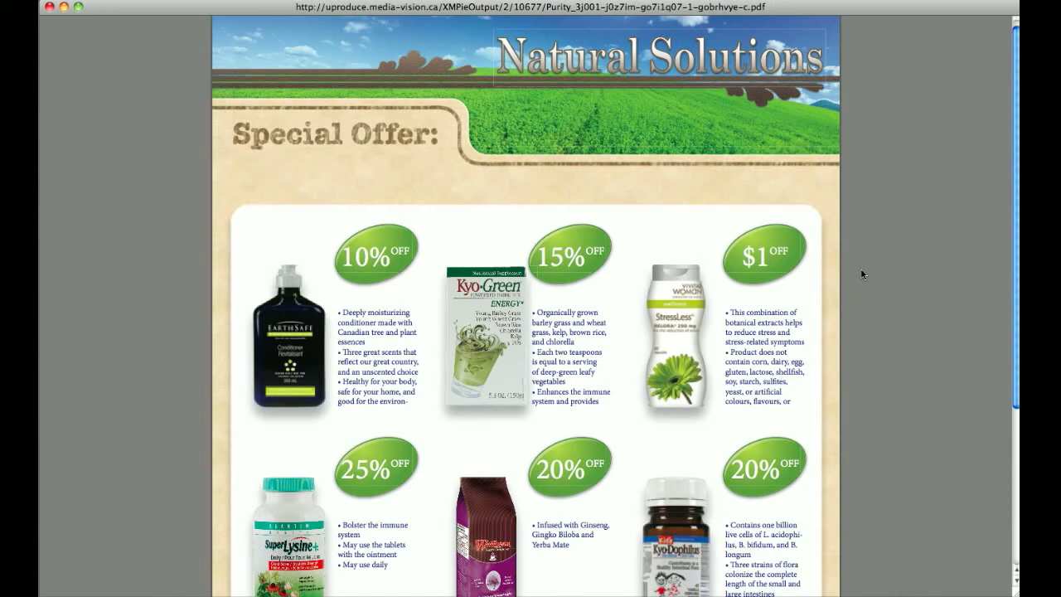
{"action": "key", "text": "super+["}
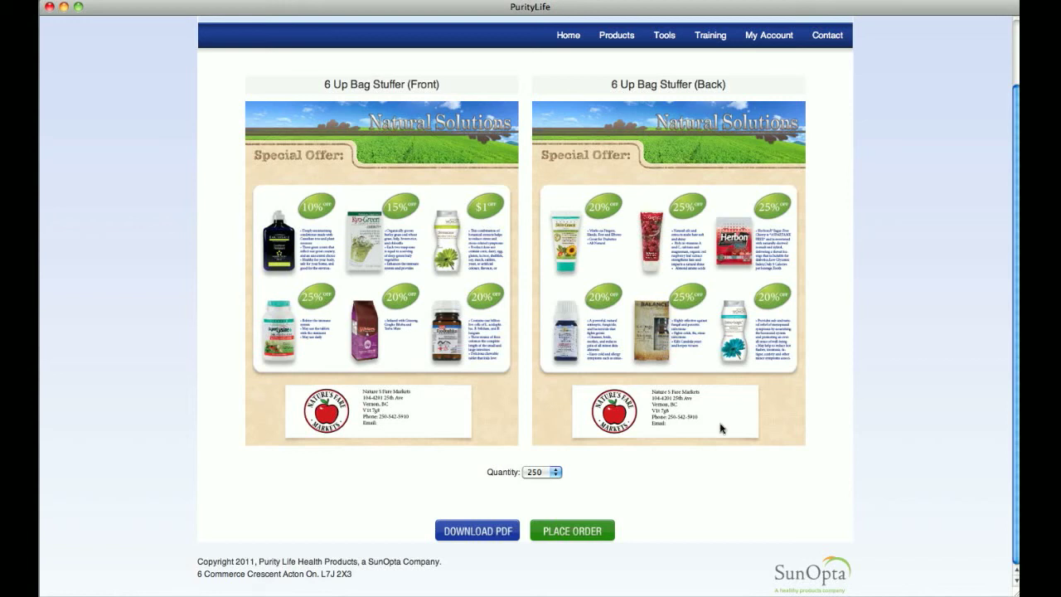
Step: Set the bag stuffer quantity to 1000 and place the order
{"action": "left_click", "coordinate": [556, 473]}
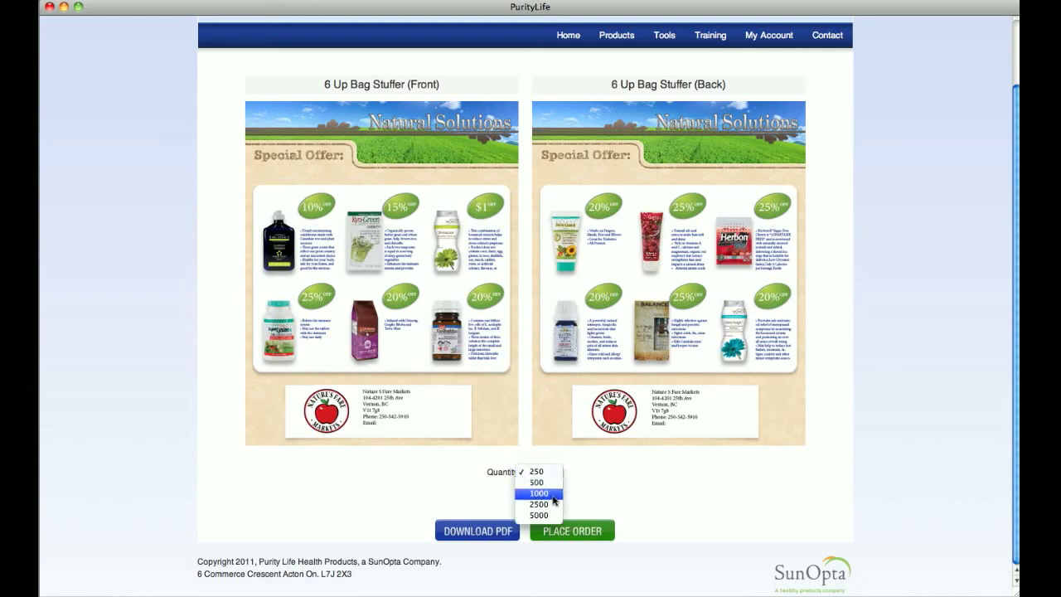
{"action": "left_click", "coordinate": [538, 493]}
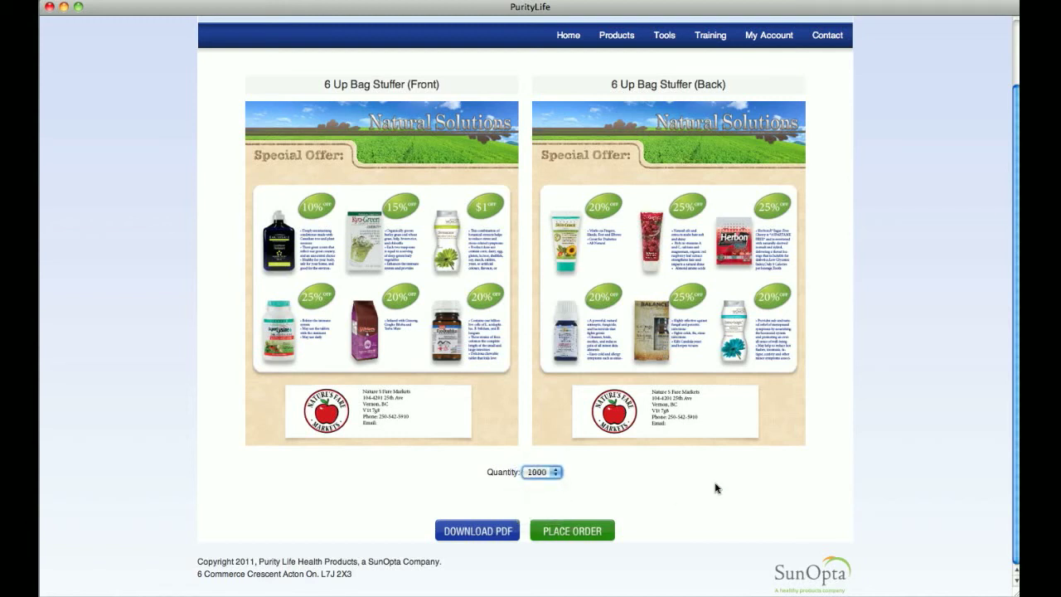
{"action": "left_click", "coordinate": [571, 535]}
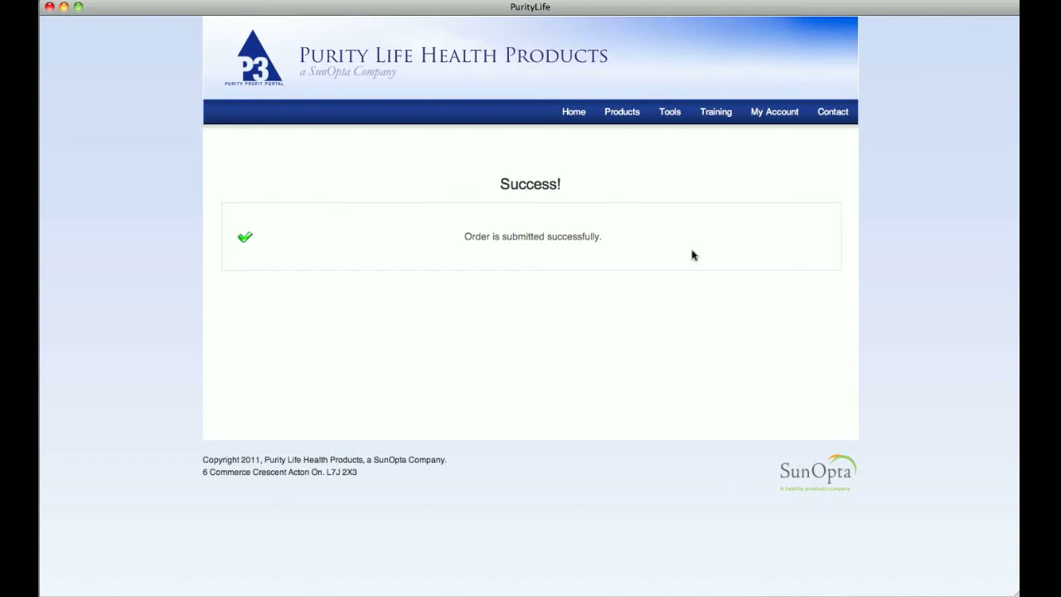
Step: Check the submitted bag stuffer order in the account's order history and return to the home page
{"action": "mouse_move", "coordinate": [781, 116]}
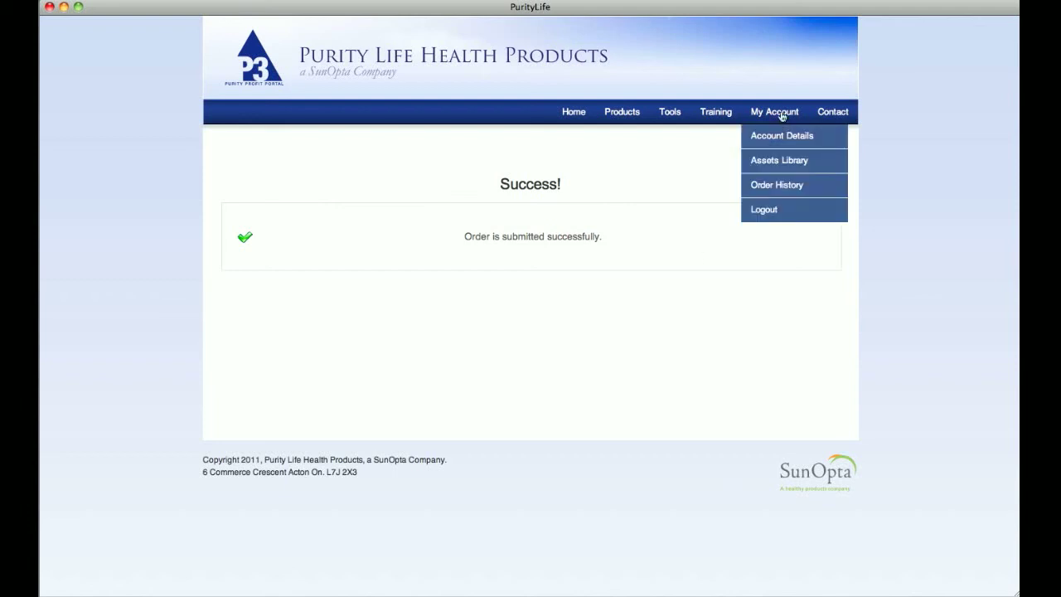
{"action": "left_click", "coordinate": [781, 187]}
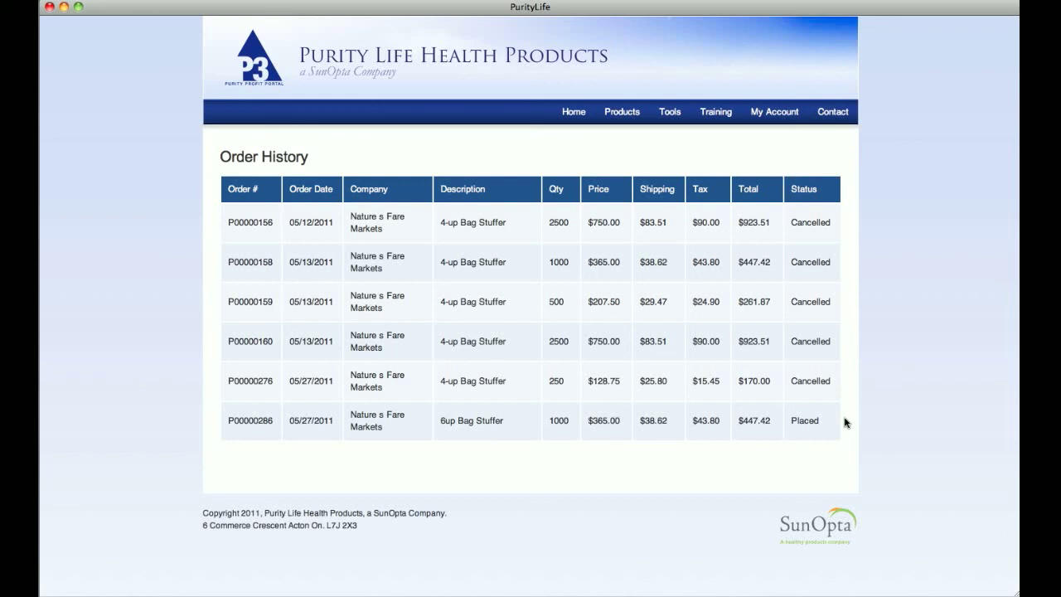
{"action": "left_click", "coordinate": [577, 112]}
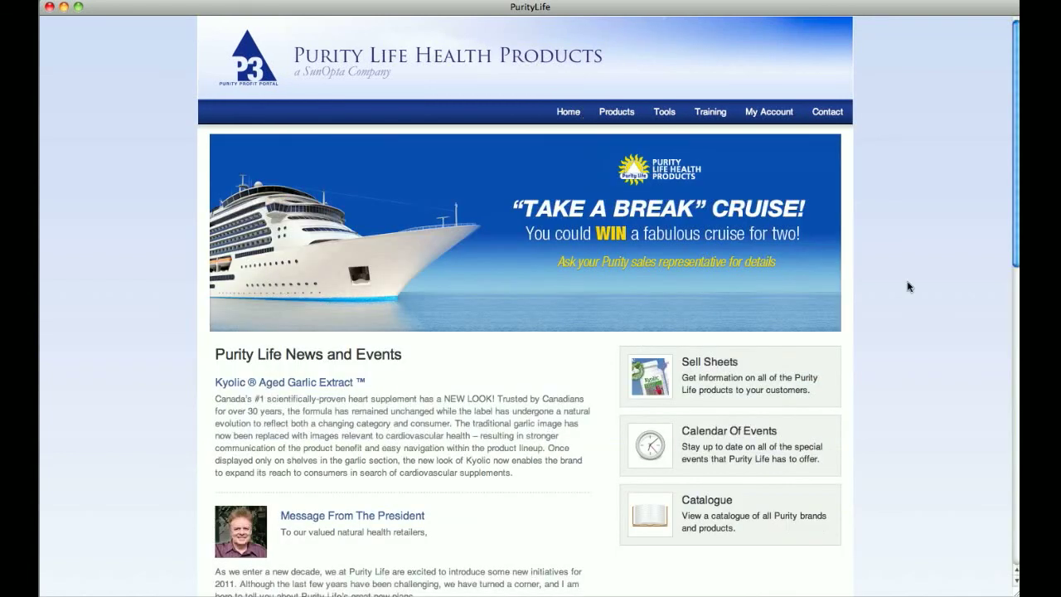